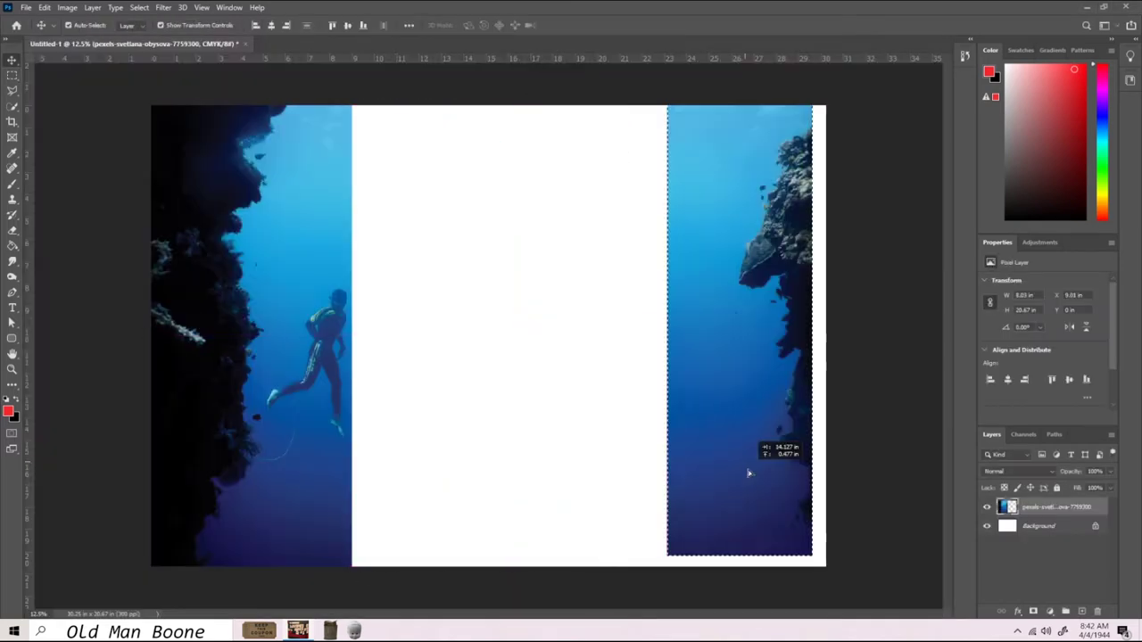
Erase the diver from the reef photo
key("e")
right_click(495, 306)
key("Escape")
key("ctrl+d")
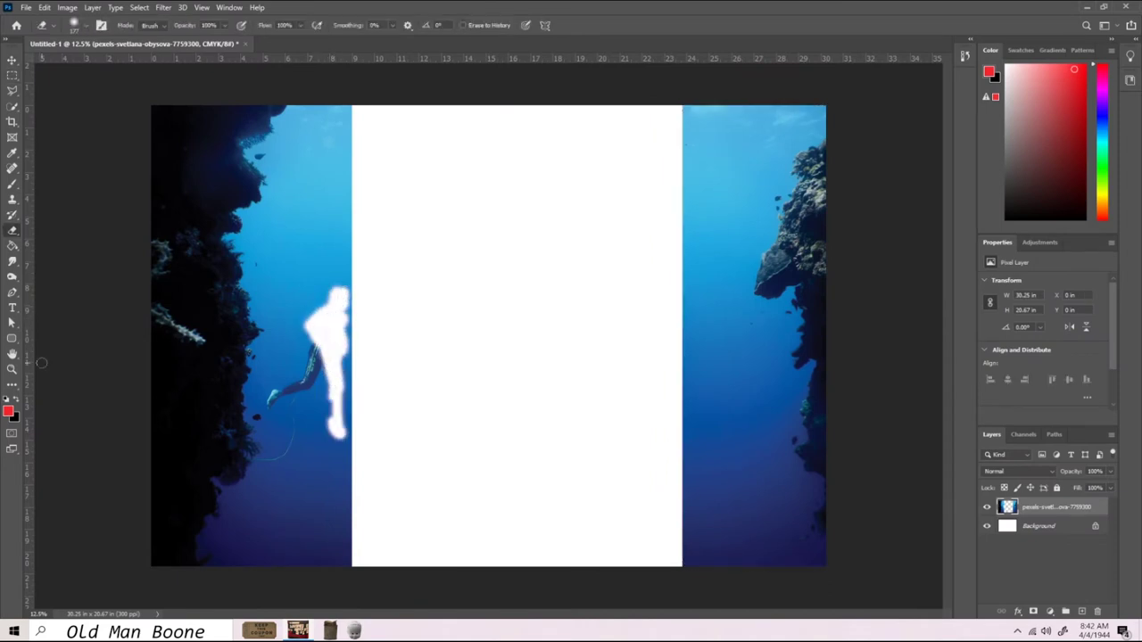
scroll(335, 347, "up", 4)
mouse_move(207, 403)
left_mouse_down()
mouse_move(306, 351)
mouse_move(387, 265)
mouse_move(405, 303)
left_mouse_up()
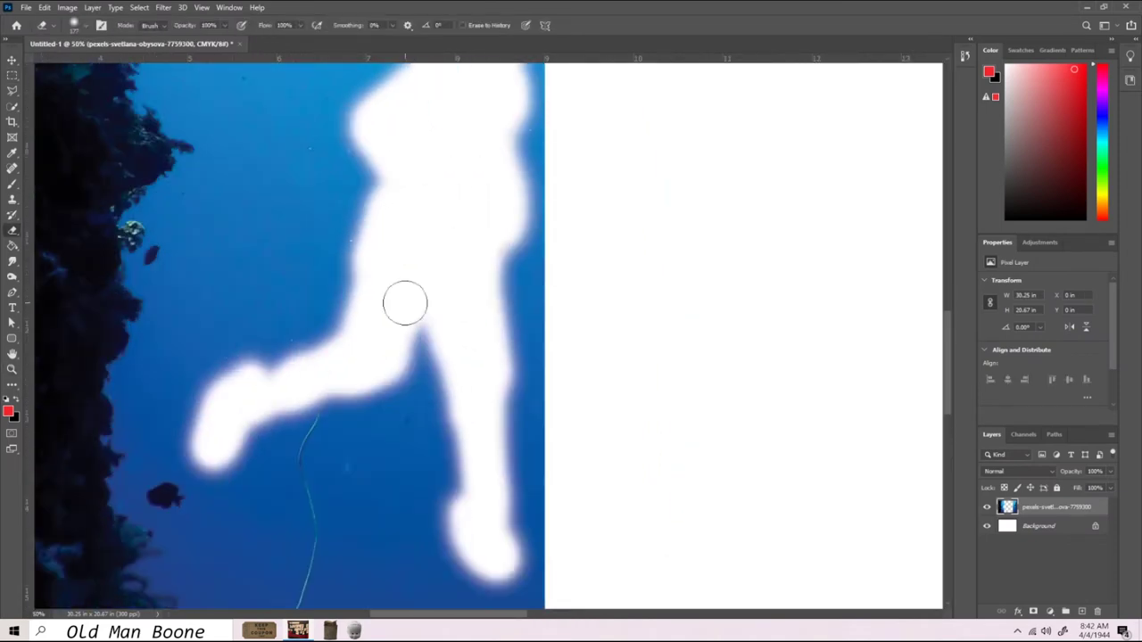
scroll(405, 303, "down", 3)
Spot-heal the fishing line out of the water
key("j")
mouse_move(318, 238)
left_mouse_down()
mouse_move(311, 369)
mouse_move(210, 526)
left_mouse_up()
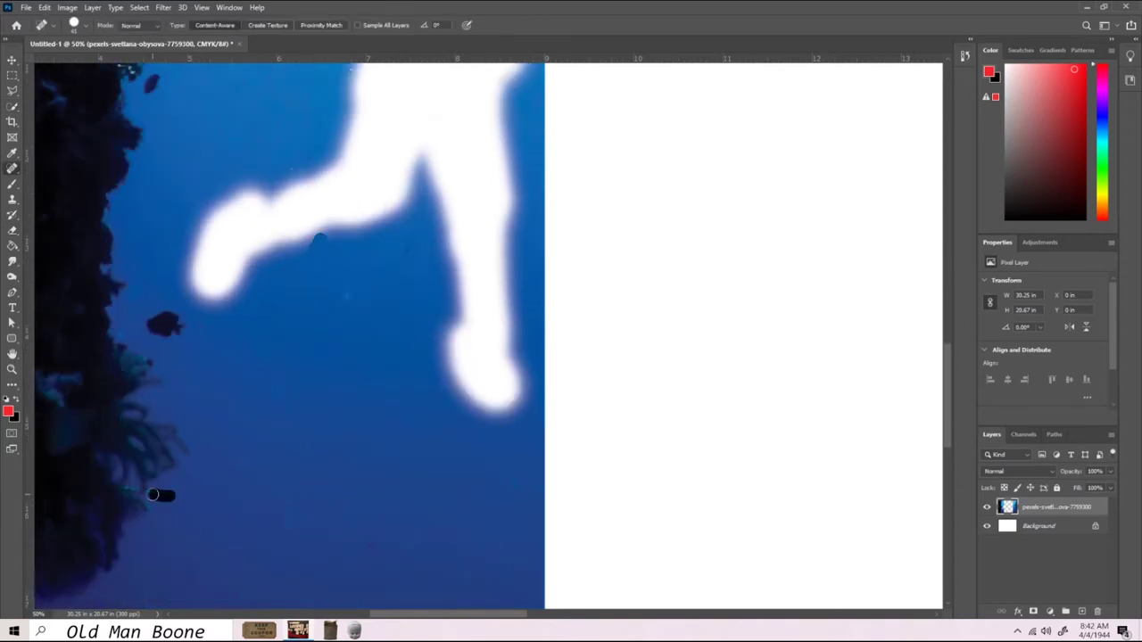
key("ctrl+0")
left_click(964, 57)
left_click(964, 56)
Copy a patch of open water by the right reef and paste it over the erased diver
key("m")
left_click_drag(695, 233, 789, 511)
left_click(44, 7)
key("Escape")
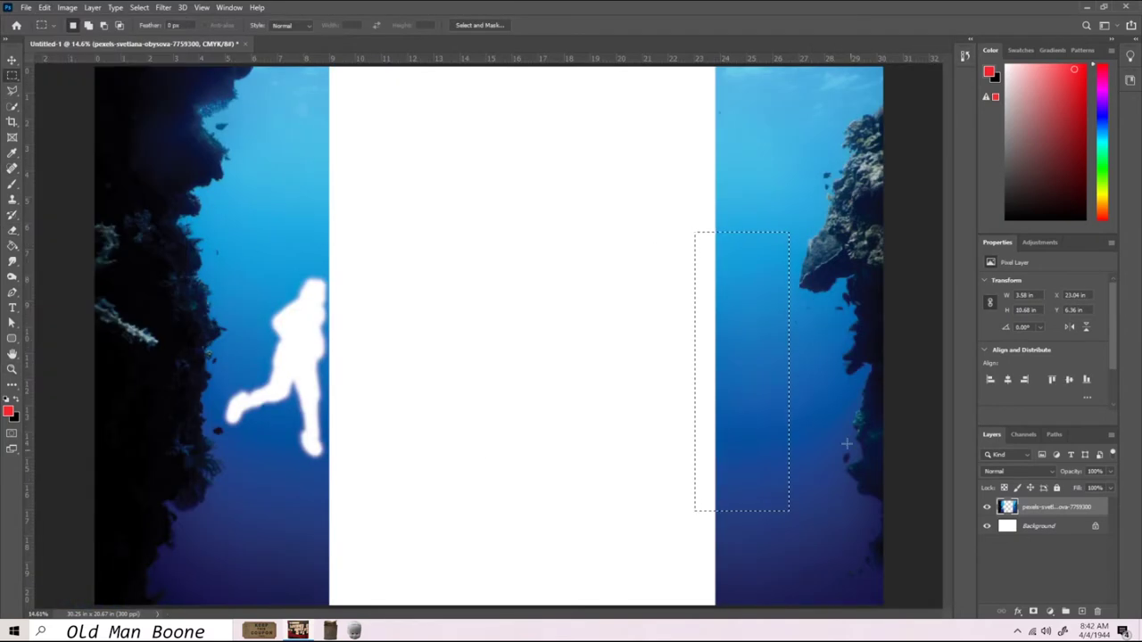
key("ctrl+c")
key("ctrl+v")
key("v")
left_click_drag(505, 416, 308, 440)
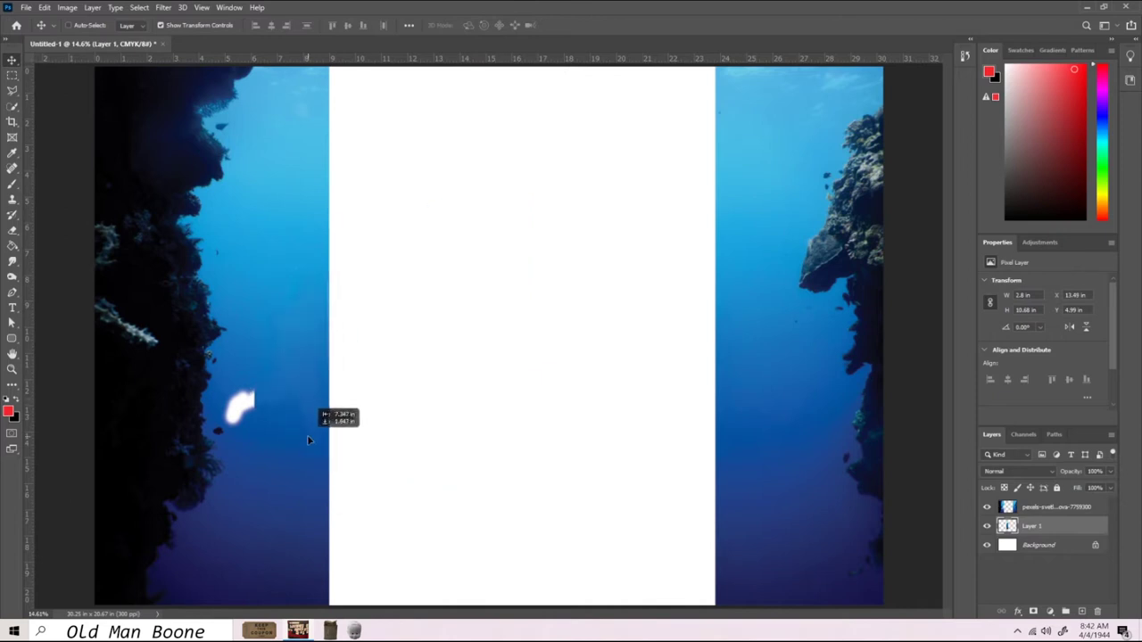
Merge the water patch into the reef photo and heal away the dark fish
key("z")
left_click(268, 415)
right_click(1032, 525)
left_click(1017, 355)
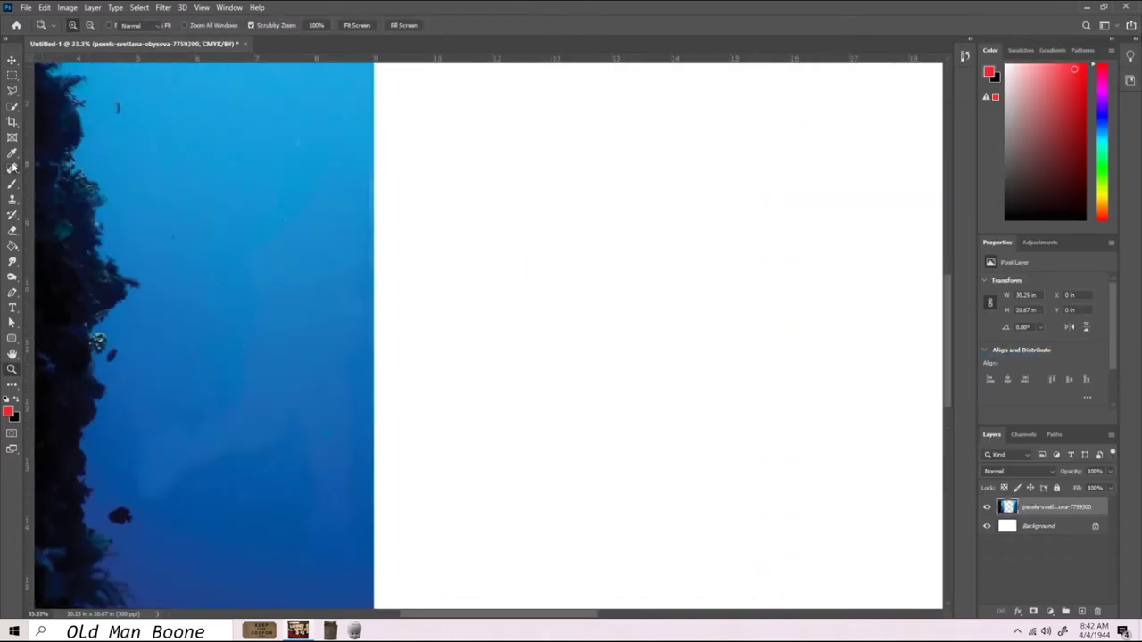
left_click_drag(134, 495, 325, 401)
Scale down the moray eel photo and place it in the bottom-right corner
key("ctrl+0")
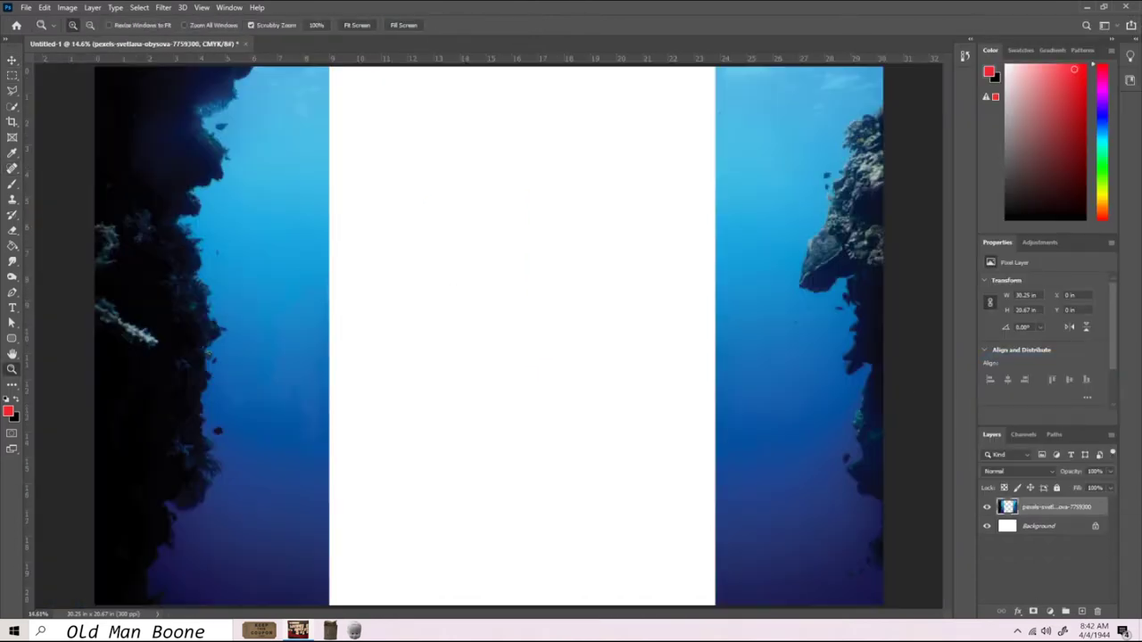
left_click_drag(310, 68, 696, 396)
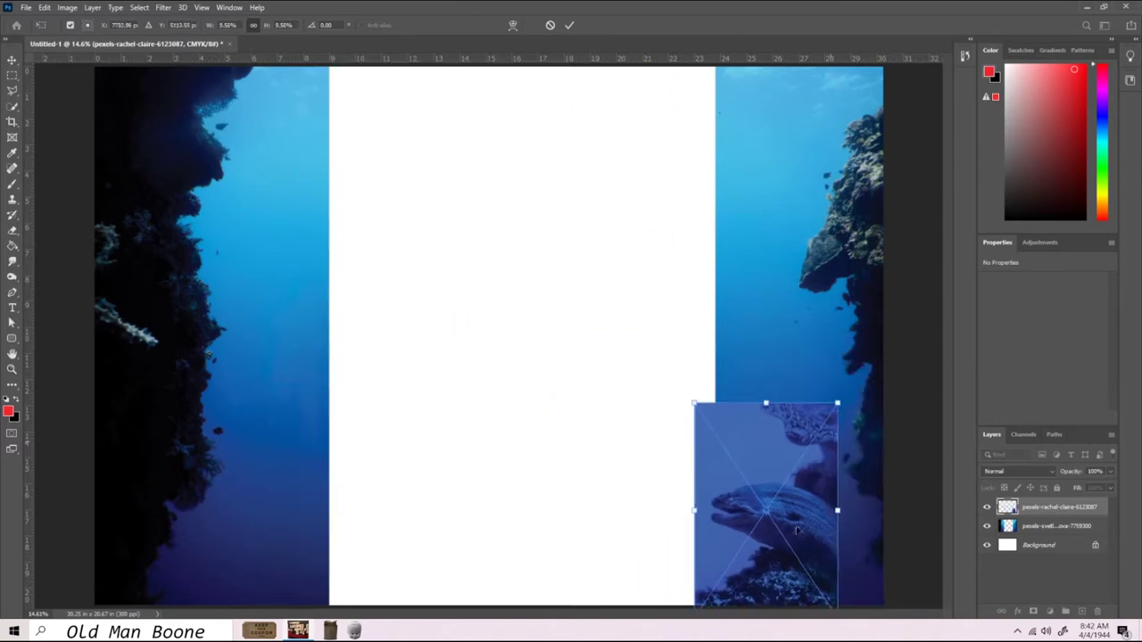
left_click_drag(797, 564, 838, 557)
key("Return")
Rasterize the eel layer and erase its upper coral edge
scroll(803, 500, "up", 3)
right_click(1046, 507)
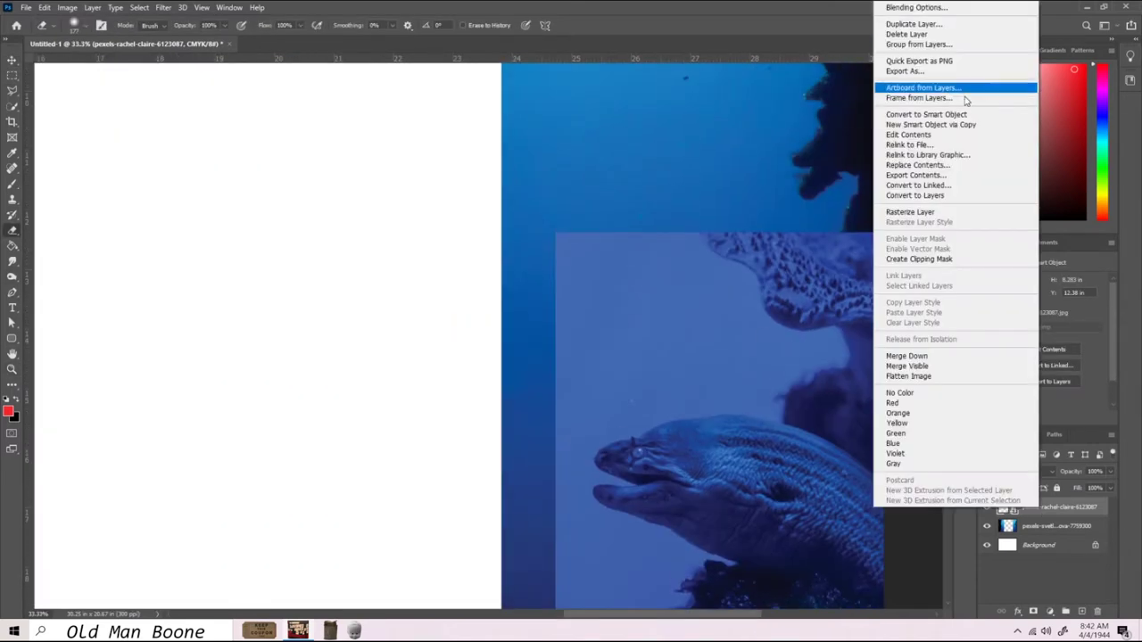
left_click(919, 89)
key("e")
mouse_move(710, 239)
left_mouse_down()
mouse_move(807, 268)
mouse_move(856, 268)
left_mouse_up()
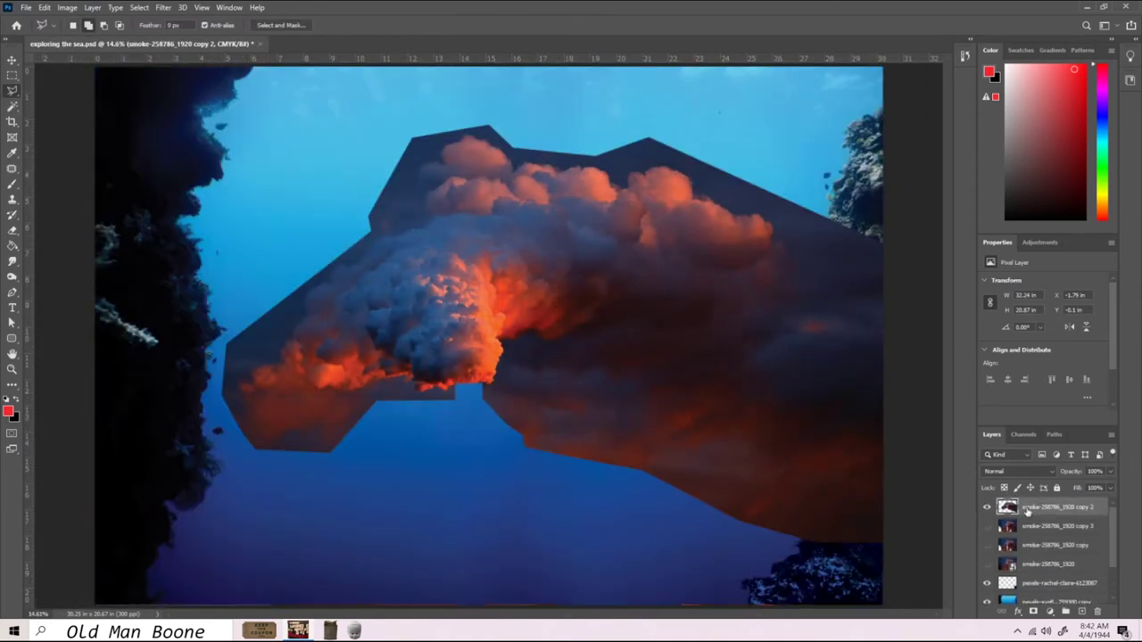
Set the smoke layer to Luminosity, move it up and rotate it about 19.5°
left_click(1017, 471)
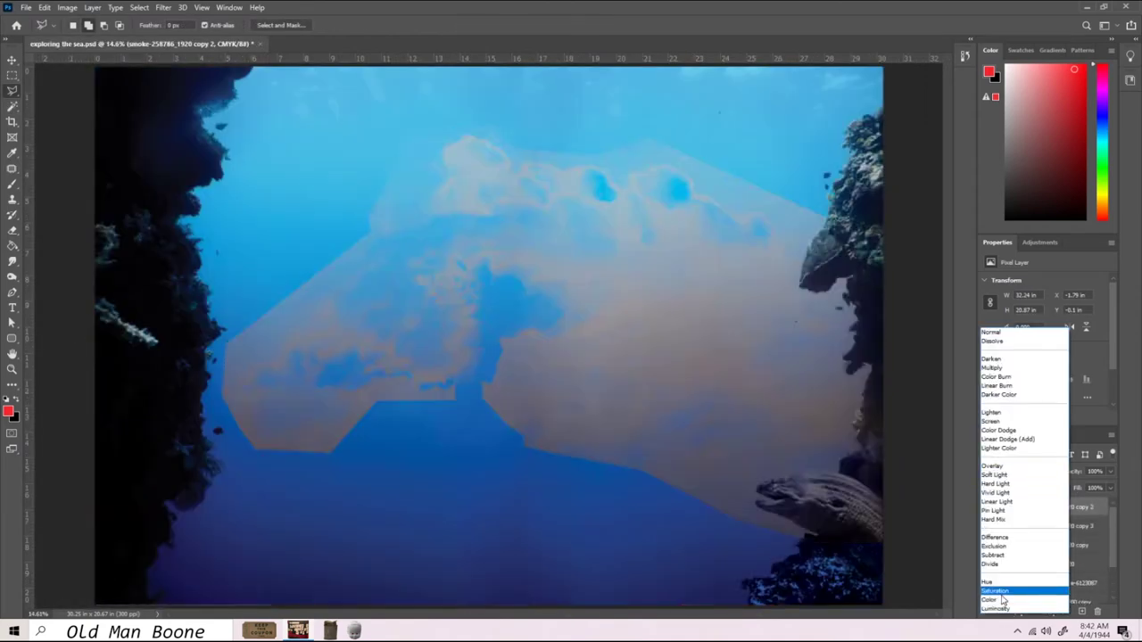
left_click(995, 608)
key("v")
left_click_drag(664, 419, 707, 290)
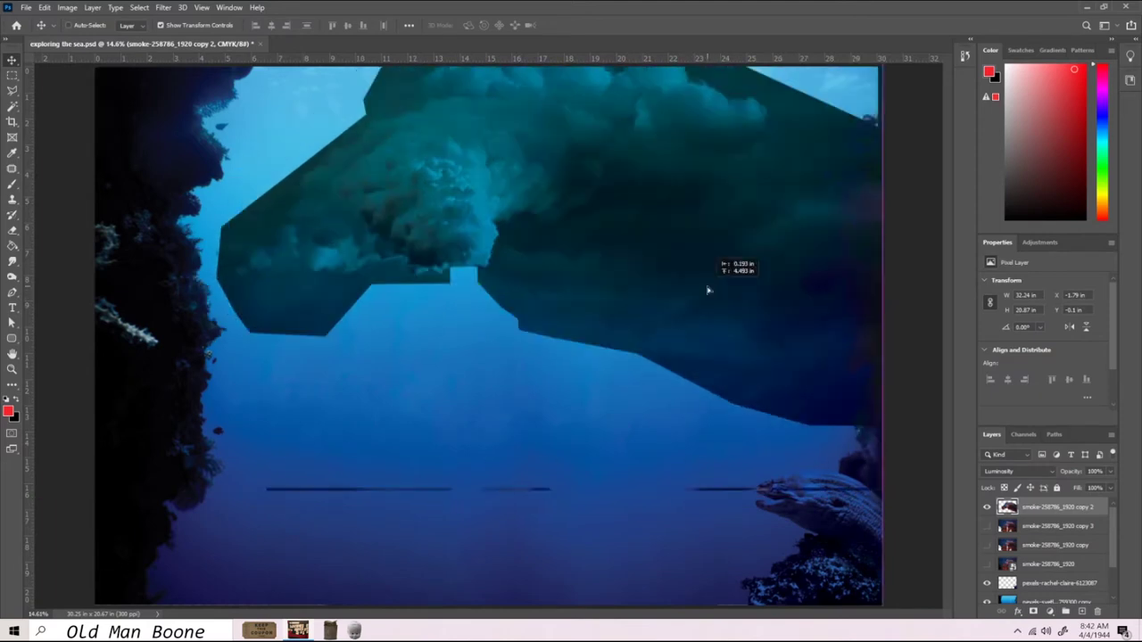
key("ctrl+t")
left_click_drag(865, 568, 924, 170)
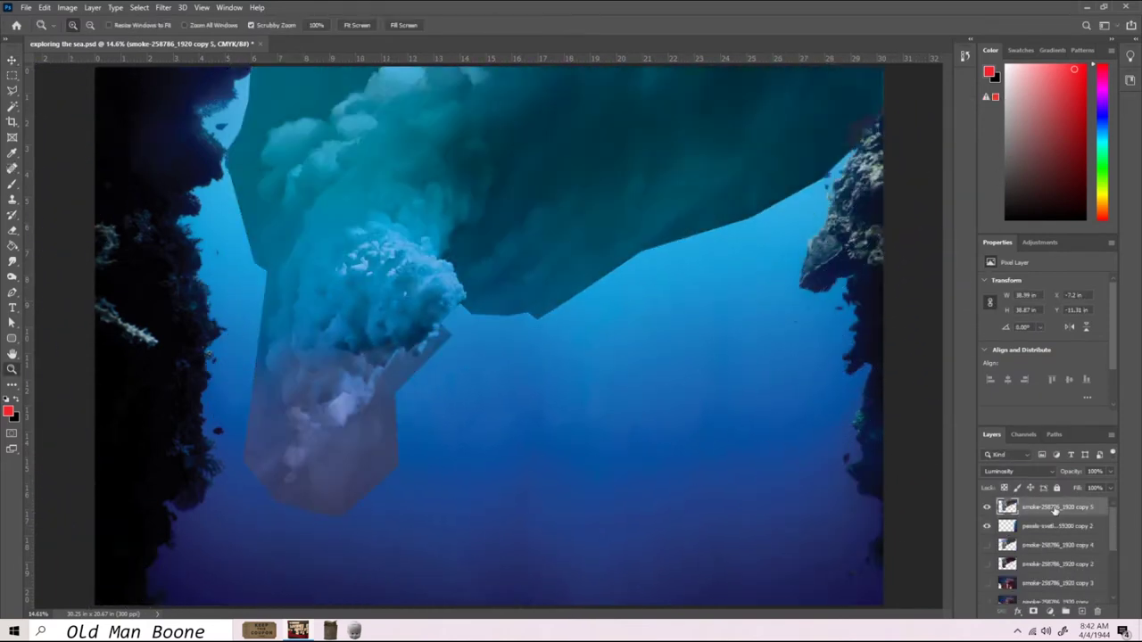
Duplicate the smoke layer and spot-heal a seam in the smoke
right_click(1055, 511)
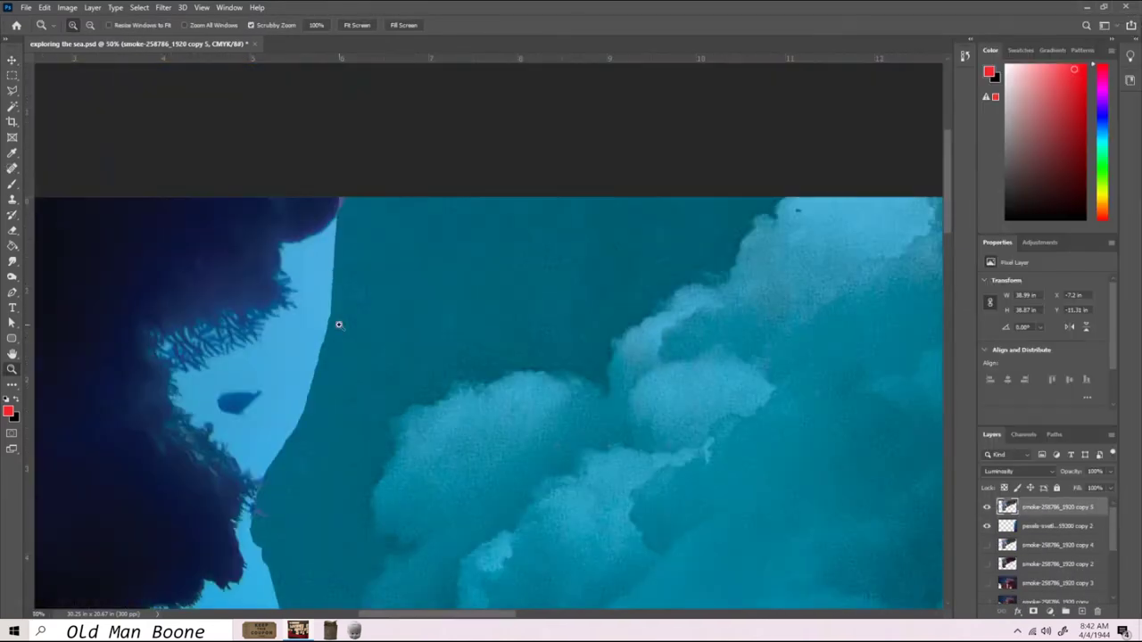
key("j")
mouse_move(335, 219)
left_mouse_down()
mouse_move(323, 268)
mouse_move(274, 352)
mouse_move(283, 460)
mouse_move(294, 382)
mouse_move(268, 479)
left_mouse_up()
scroll(256, 395, "down", 2)
right_click(245, 183)
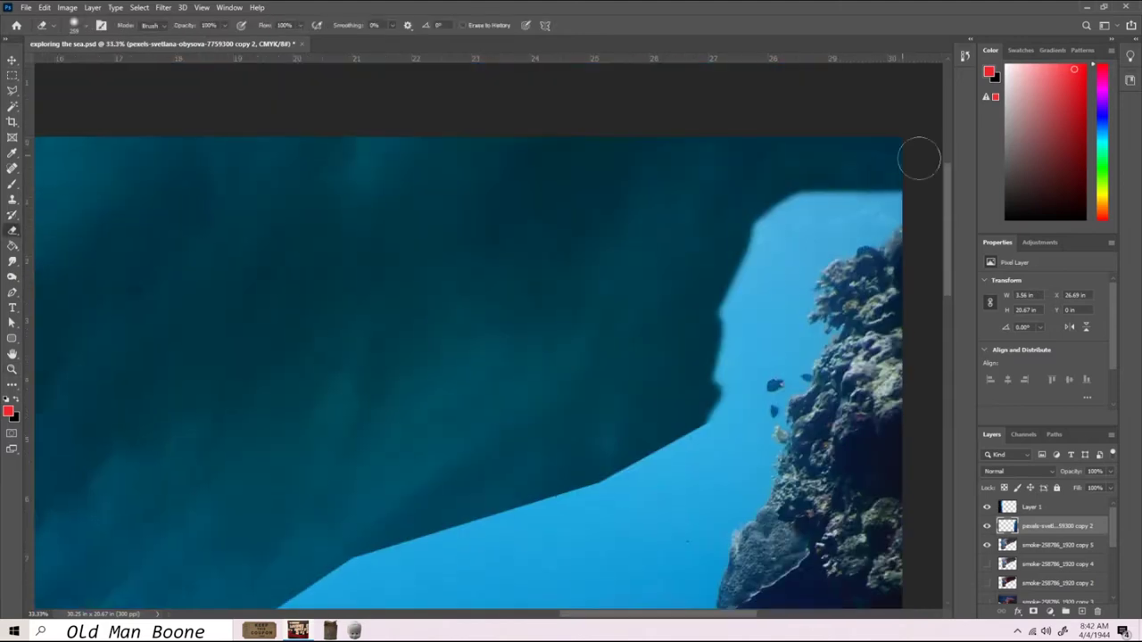
Erase smoke along the right reef, widen and vertically flip Layer 2, and erase a small patch
left_click_drag(904, 155, 732, 383)
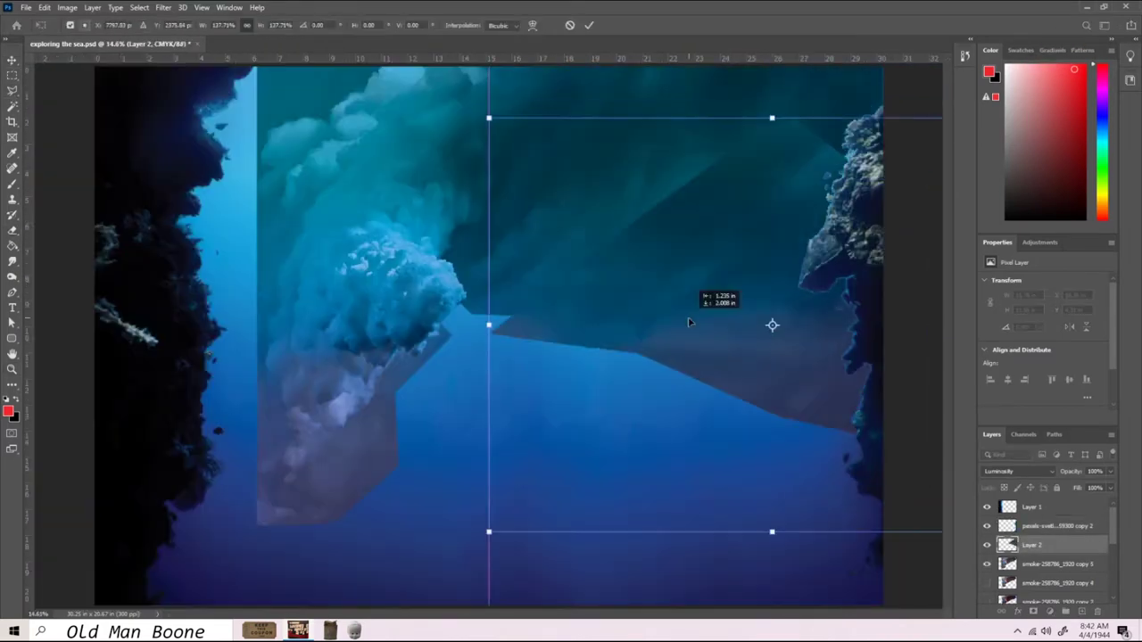
mouse_move(772, 324)
left_mouse_down()
mouse_move(600, 369)
mouse_move(729, 352)
mouse_move(321, 459)
mouse_move(714, 384)
mouse_move(701, 395)
mouse_move(693, 350)
left_mouse_up()
left_click(44, 7)
mouse_move(71, 283)
left_click(231, 472)
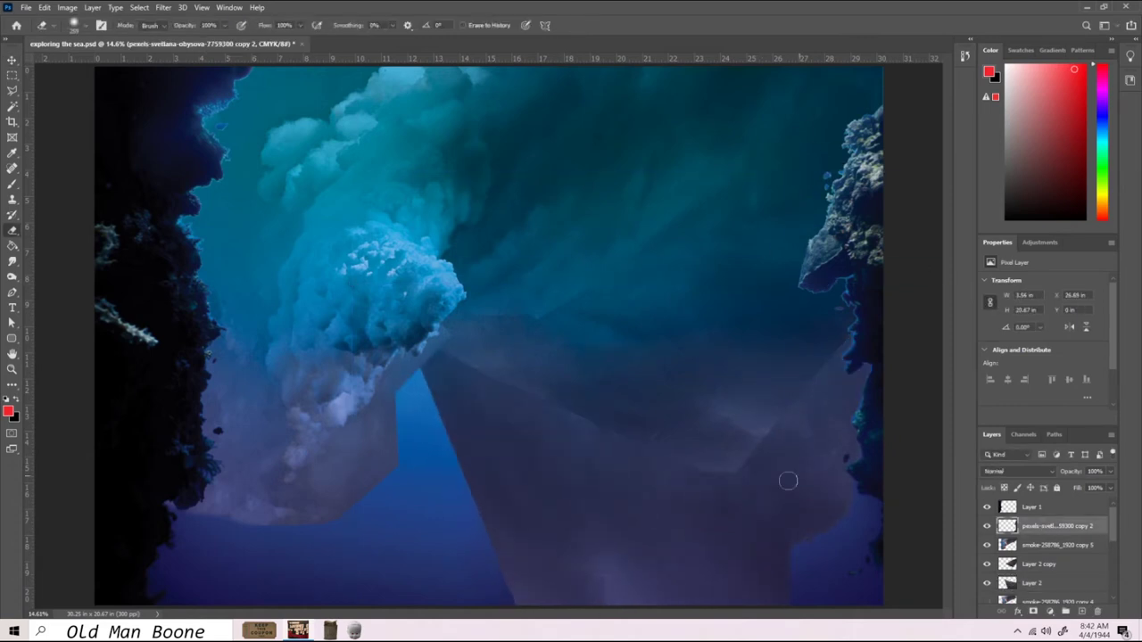
left_click(12, 107)
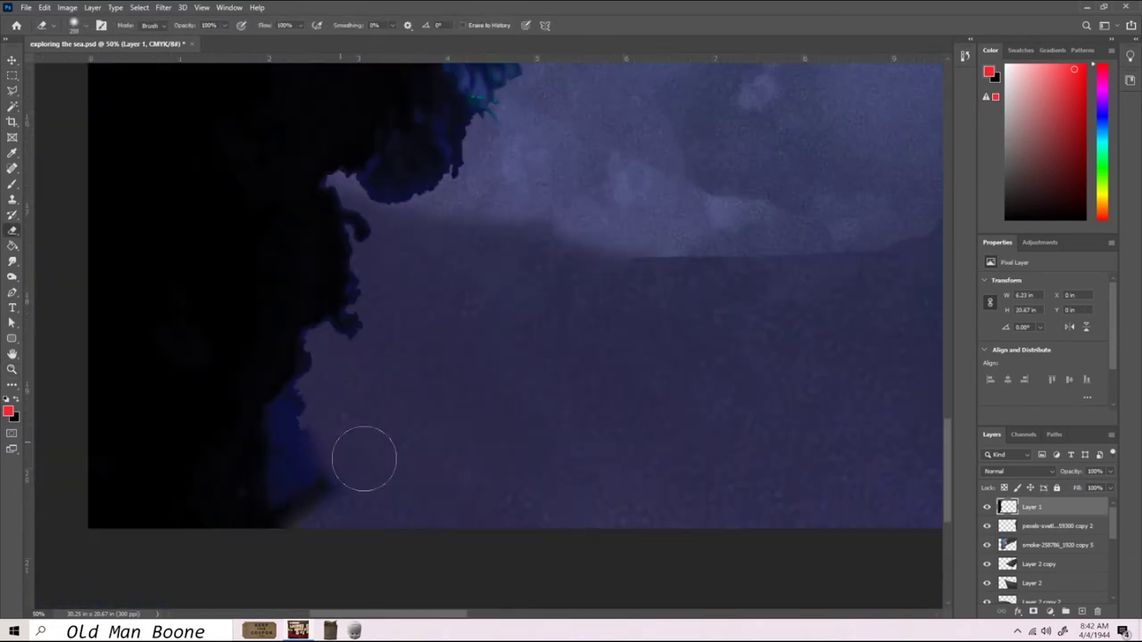
left_click_drag(326, 471, 273, 492)
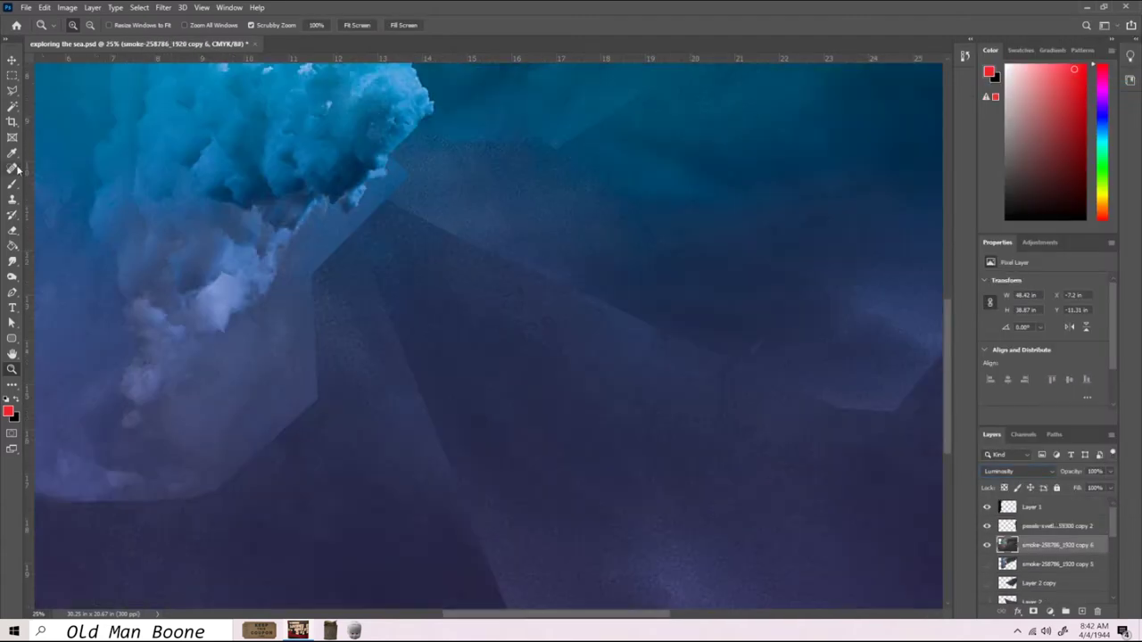
Spot-heal the angular seams across the lower and upper-right smoke with a larger brush
key("j")
left_click_drag(331, 256, 212, 479)
right_click(369, 366)
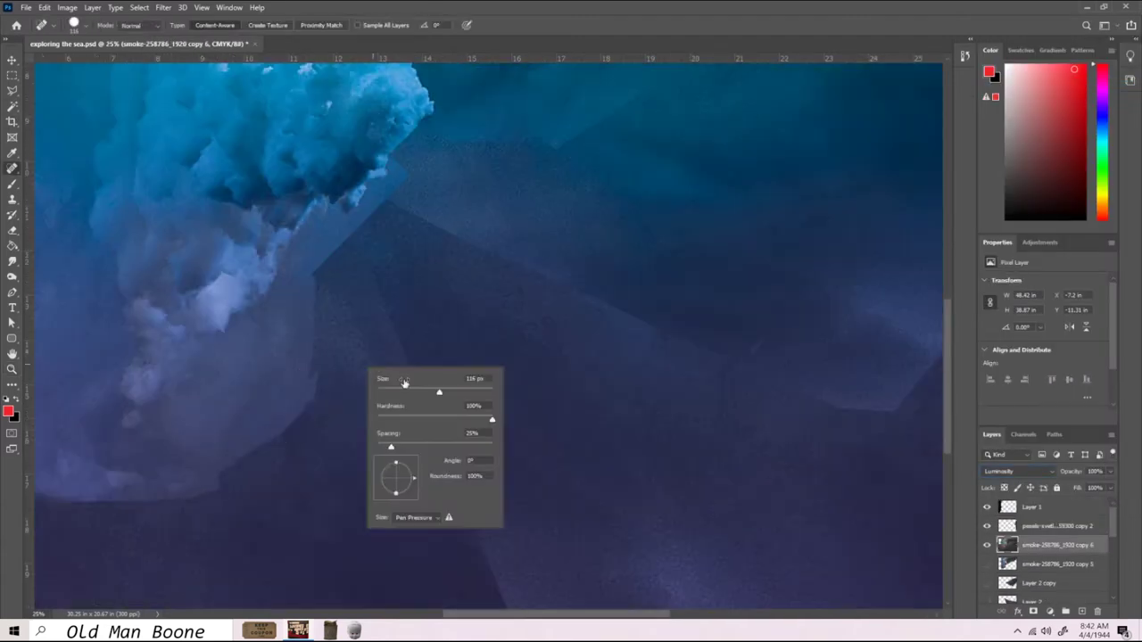
left_click_drag(410, 178, 147, 505)
key("ctrl+0")
mouse_move(490, 318)
left_mouse_down()
mouse_move(573, 300)
mouse_move(838, 150)
left_mouse_up()
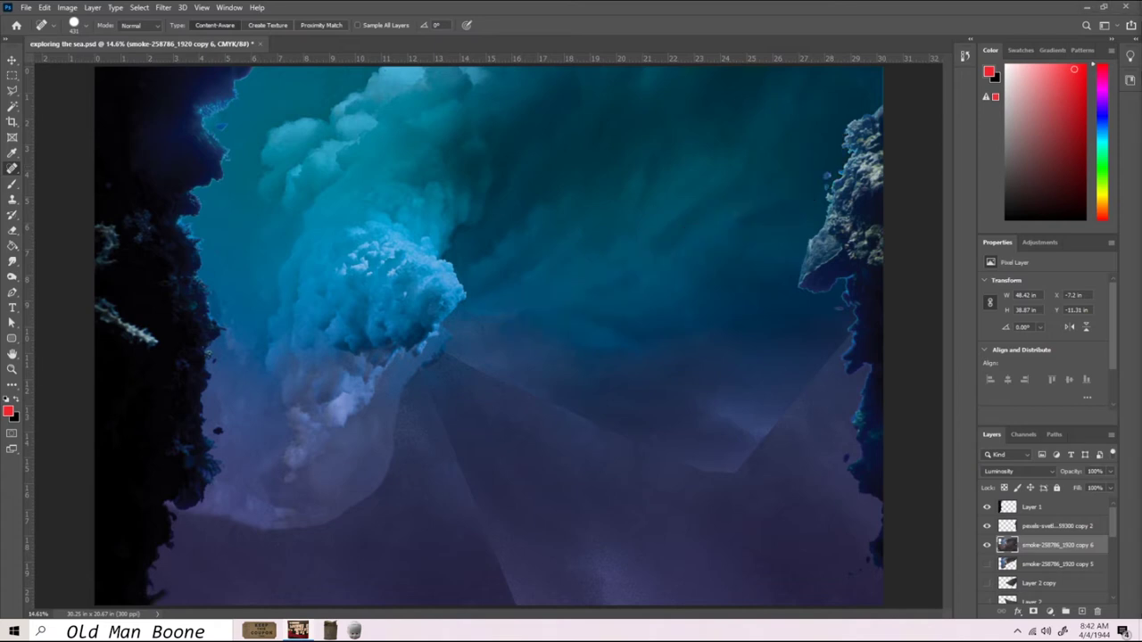
left_click_drag(446, 360, 492, 553)
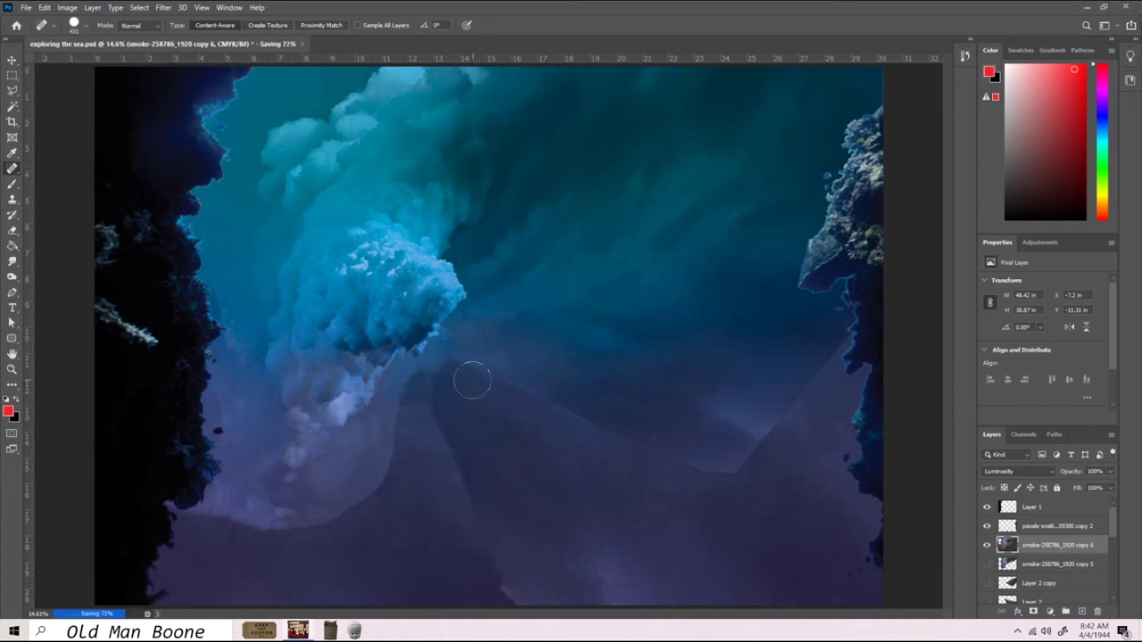
mouse_move(450, 367)
left_mouse_down()
mouse_move(306, 541)
mouse_move(424, 454)
left_mouse_up()
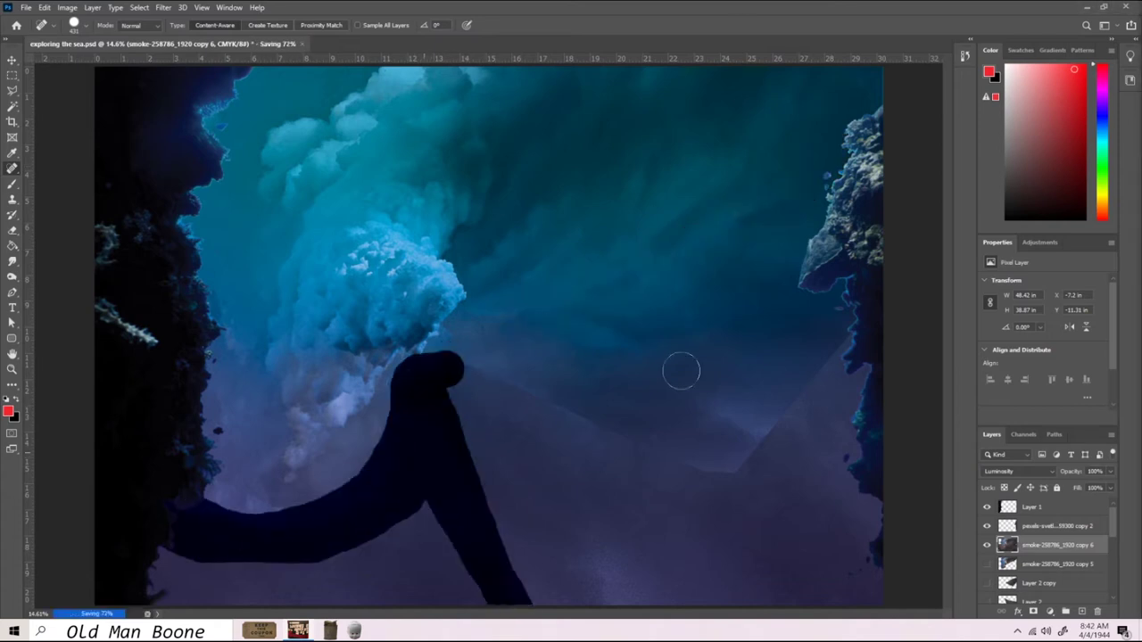
left_click_drag(428, 368, 428, 369)
key("shift+j")
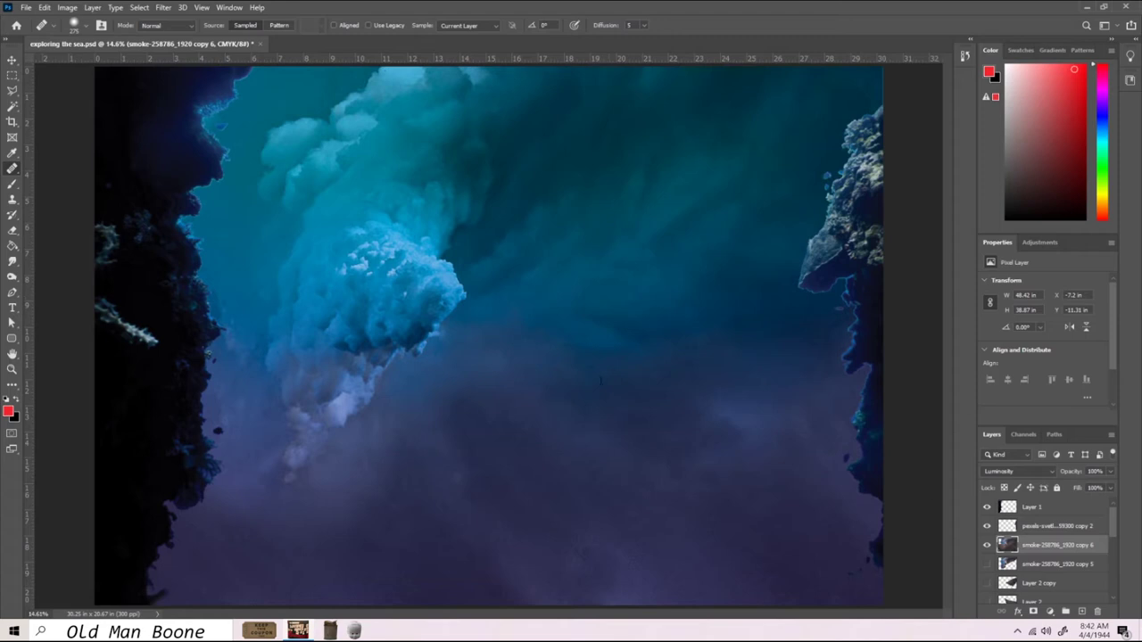
left_click(26, 7)
Save the composite via File > Save
left_click(54, 141)
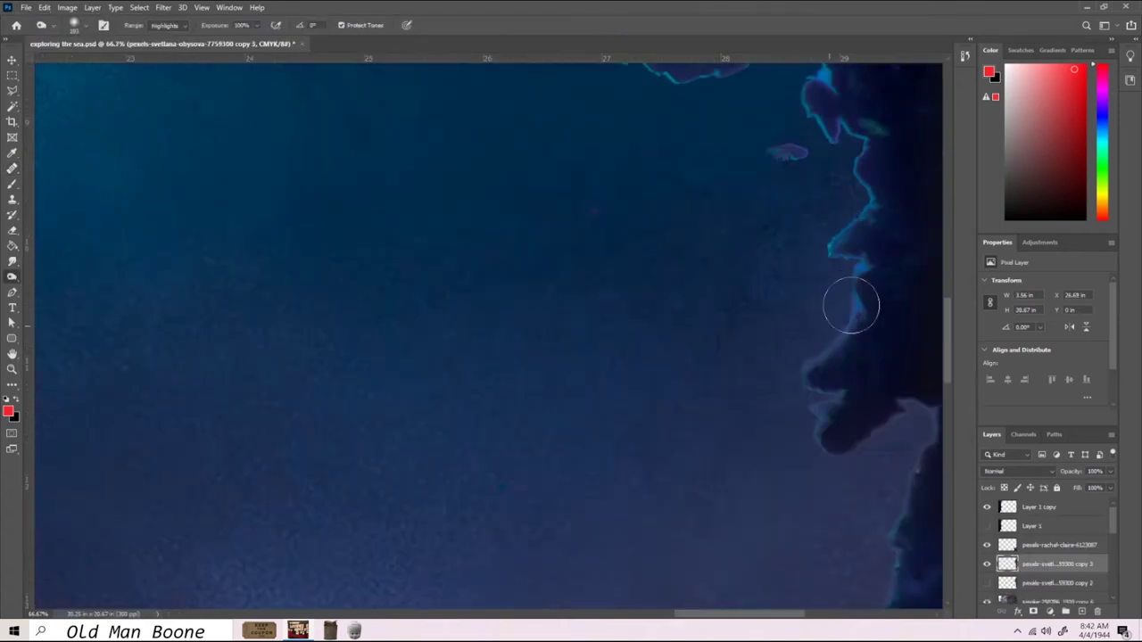
scroll(832, 293, "up", 3)
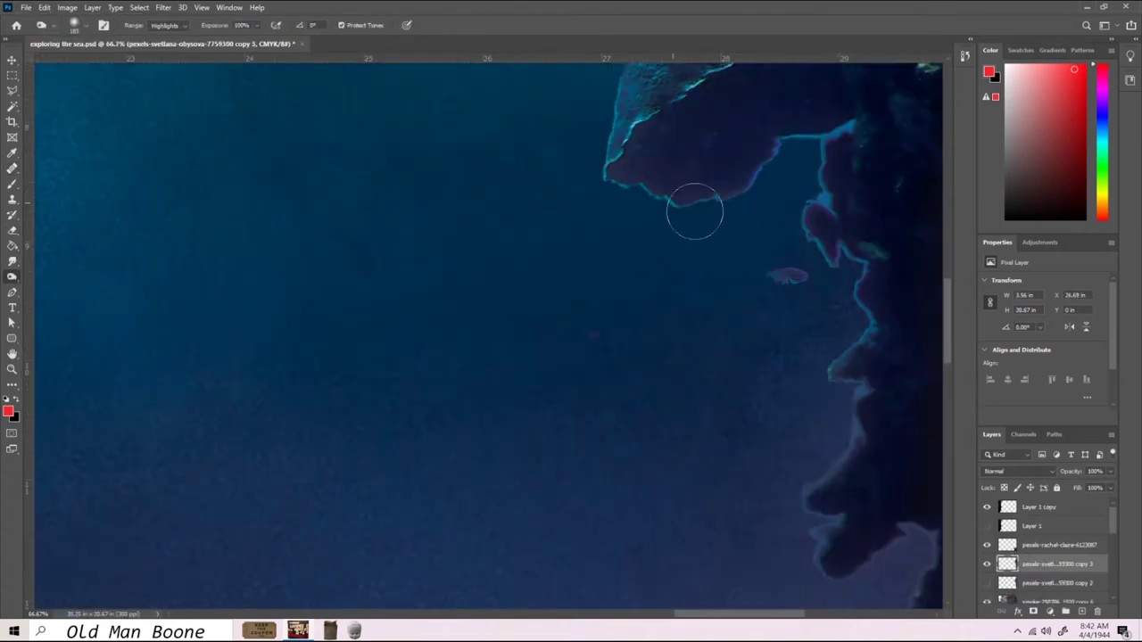
scroll(839, 308, "up", 6)
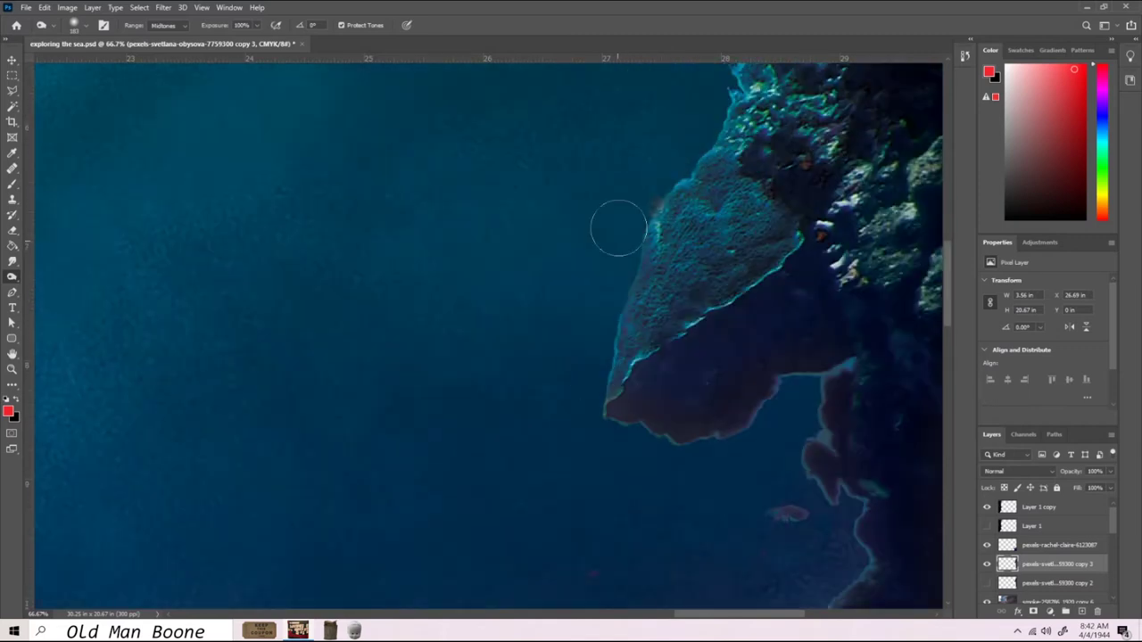
scroll(591, 360, "up", 9)
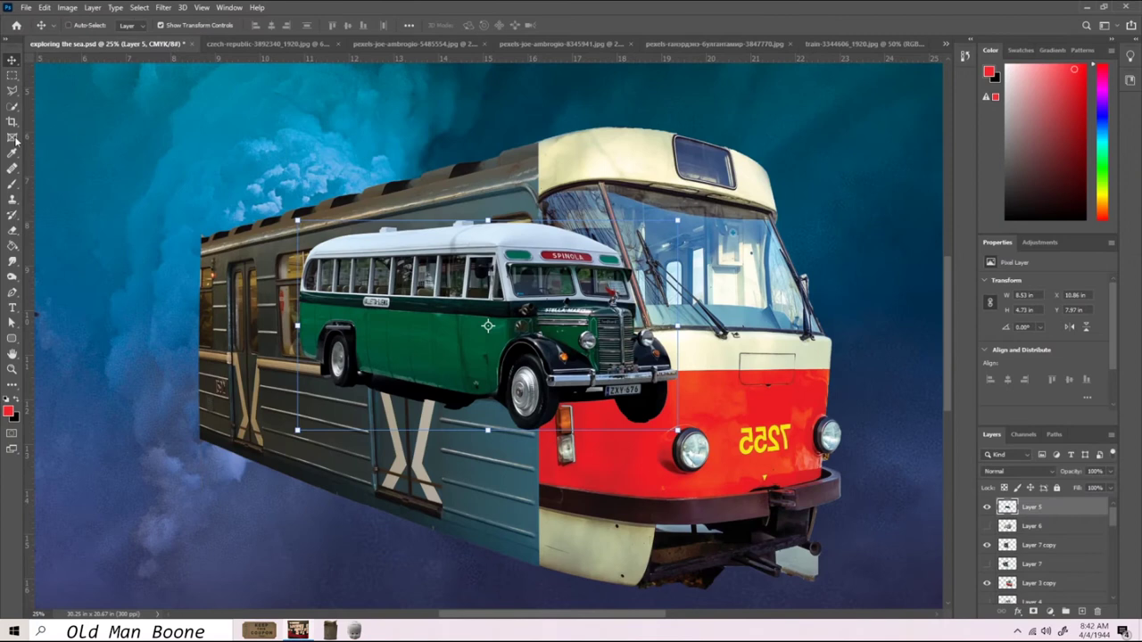
Cut out the green bus's left end and move it onto the train's left end
key("m")
left_click_drag(268, 215, 357, 387)
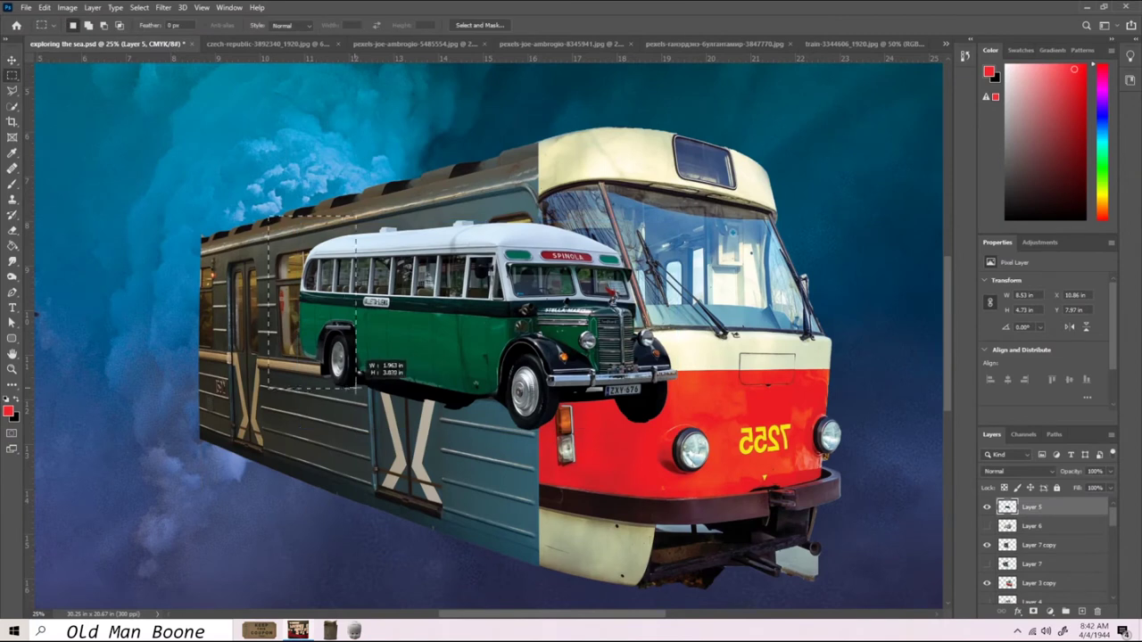
left_click(988, 543)
scroll(1044, 554, "down", 1)
left_click(1034, 576)
left_click_drag(312, 303, 197, 224)
Stretch the bus end piece taller downward and zoom in to 50%
key("ctrl+t")
left_click_drag(209, 457, 209, 482)
key("Return")
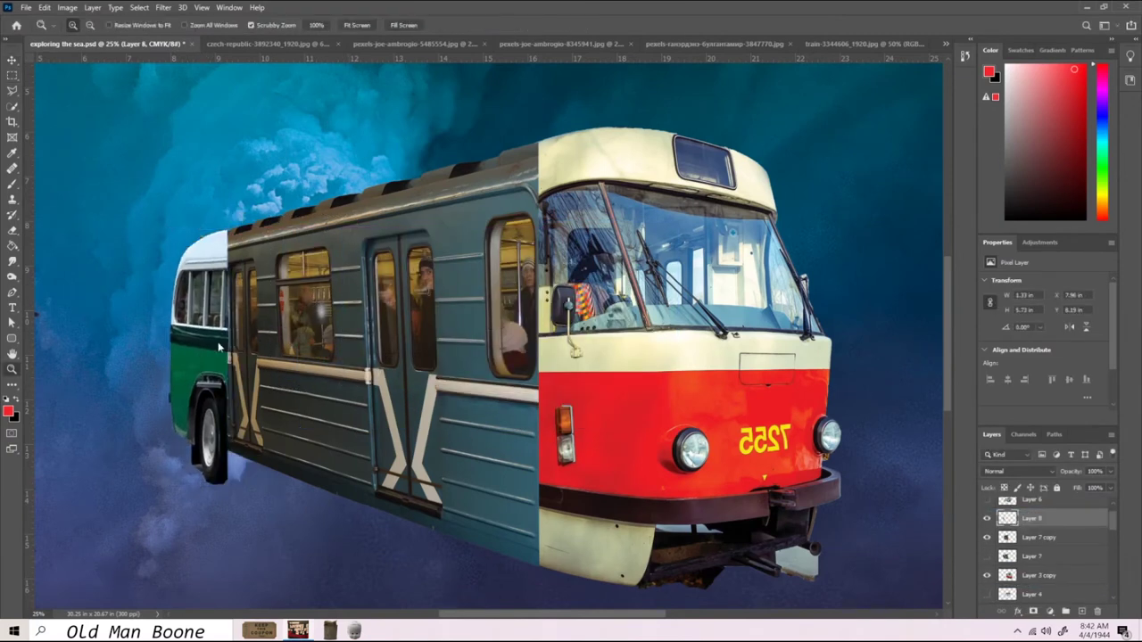
key("z")
left_click(214, 481)
With the bus end at 40% opacity, erase the train's upper-left corner, then restore full opacity
key("e")
right_click(434, 521)
key("Escape")
scroll(1043, 545, "up", 1)
left_click(965, 56)
scroll(491, 339, "up", 3)
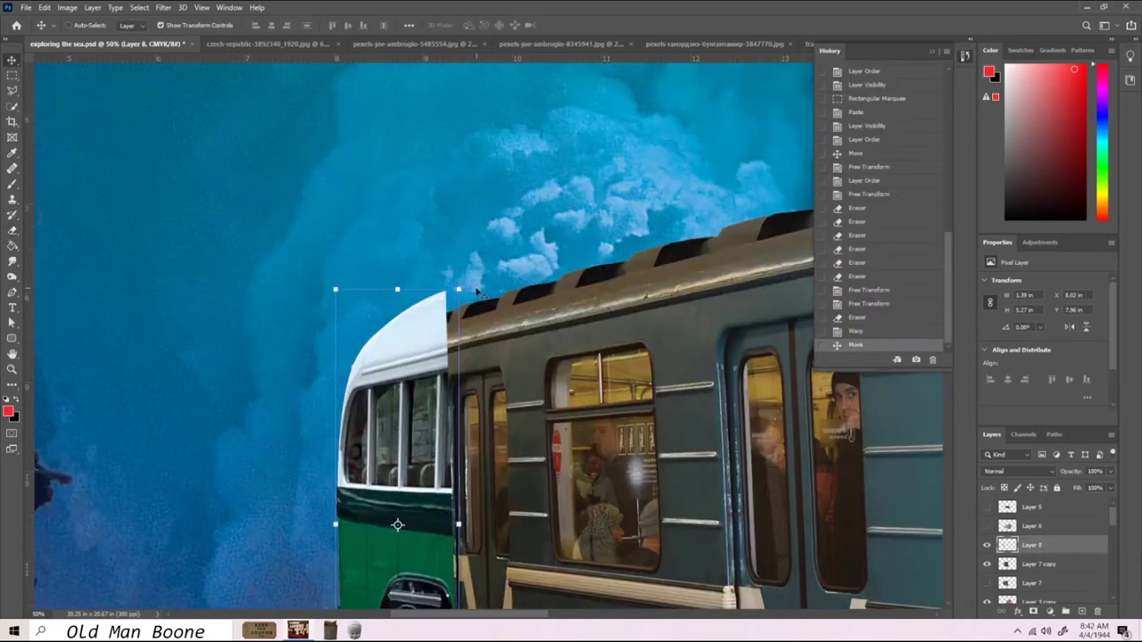
key("m")
key("4")
key("e")
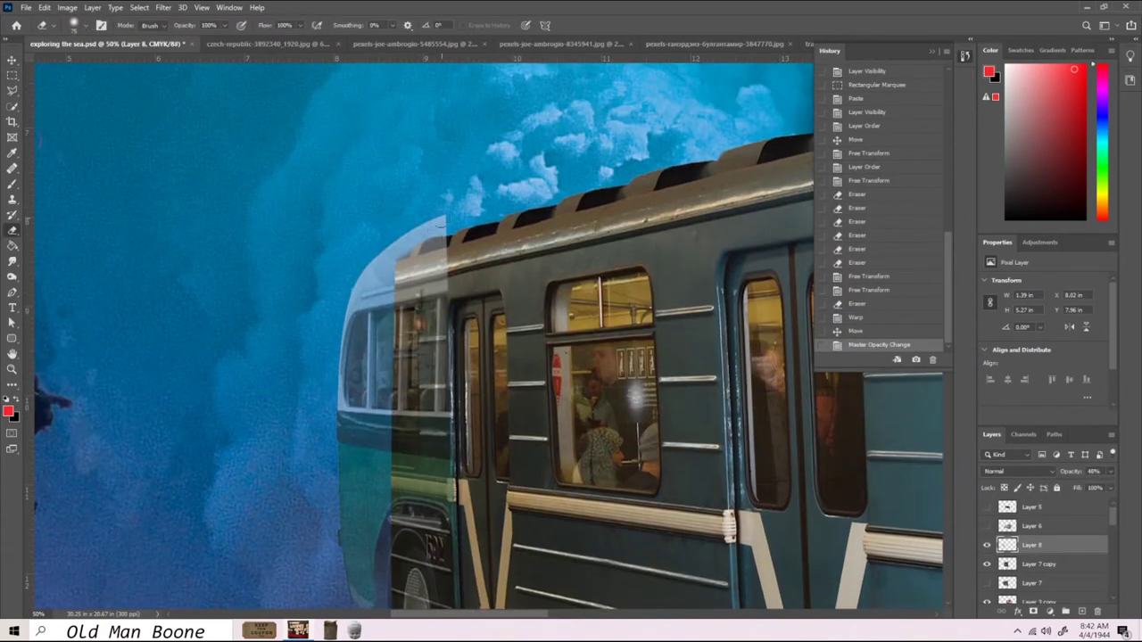
left_click_drag(426, 219, 393, 245)
left_click_drag(392, 250, 308, 303)
key("0")
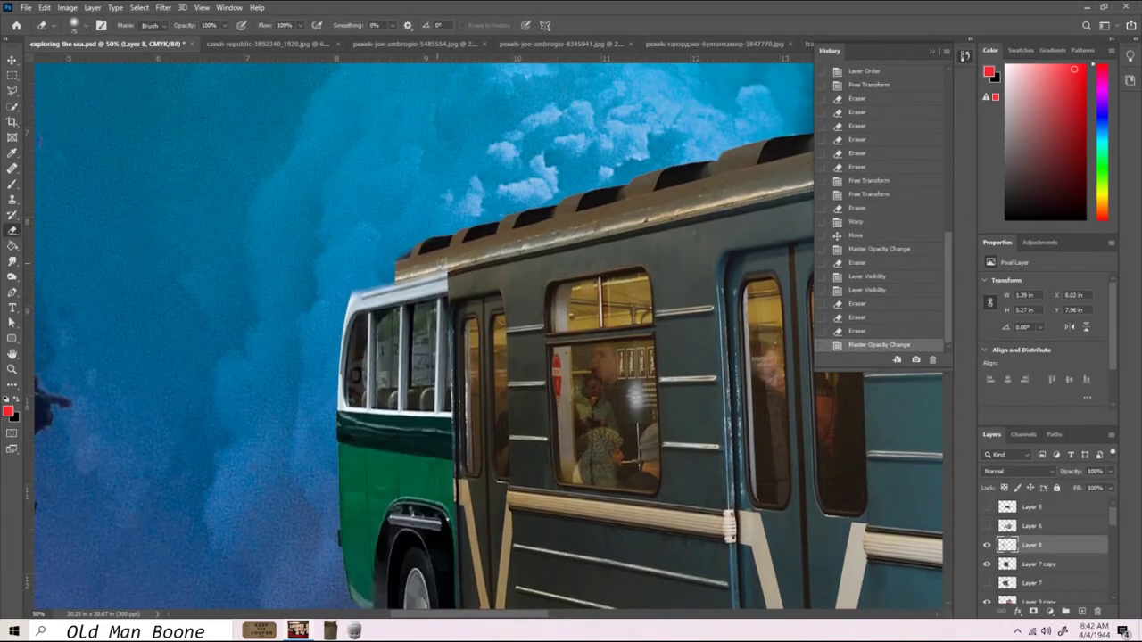
On the train layer, clone texture over the corner and erase leftover bits along its edge
scroll(437, 268, "up", 2)
key("m")
key("alt+bracketleft")
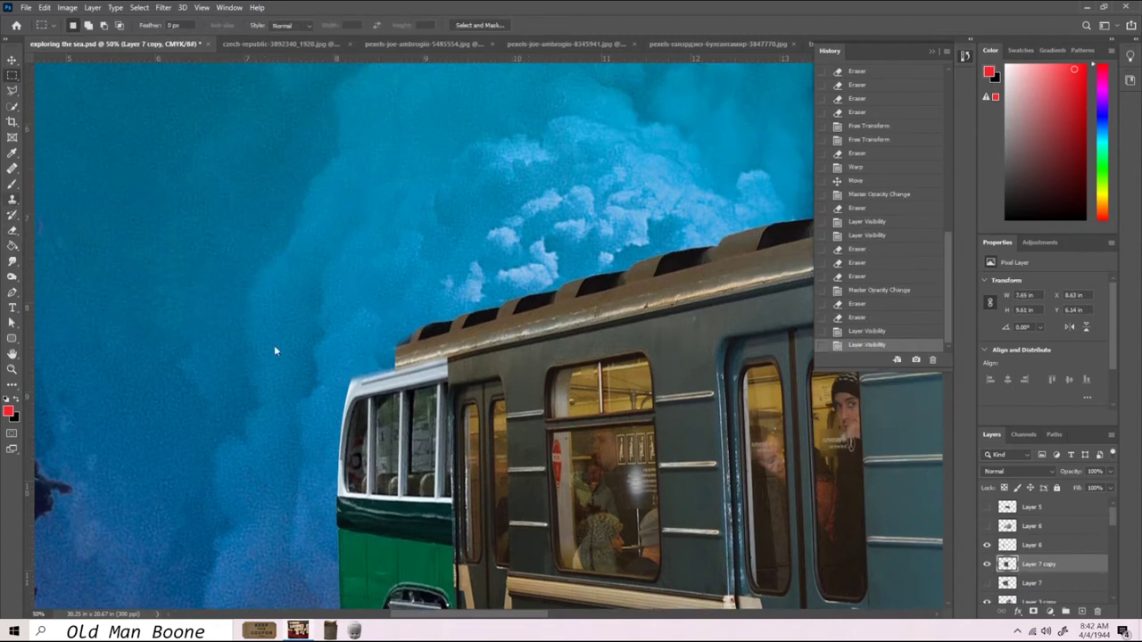
key("s")
left_click(398, 341)
key("e")
left_click(357, 365)
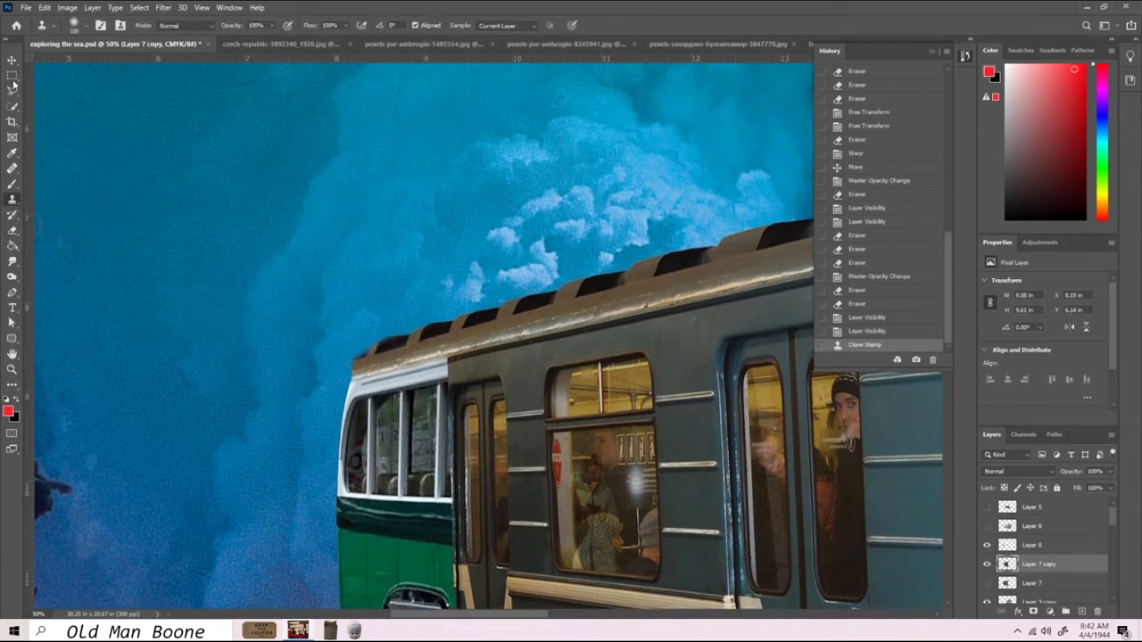
scroll(357, 352, "down", 1)
left_click(355, 342)
left_click(354, 341)
scroll(855, 505, "down", 5)
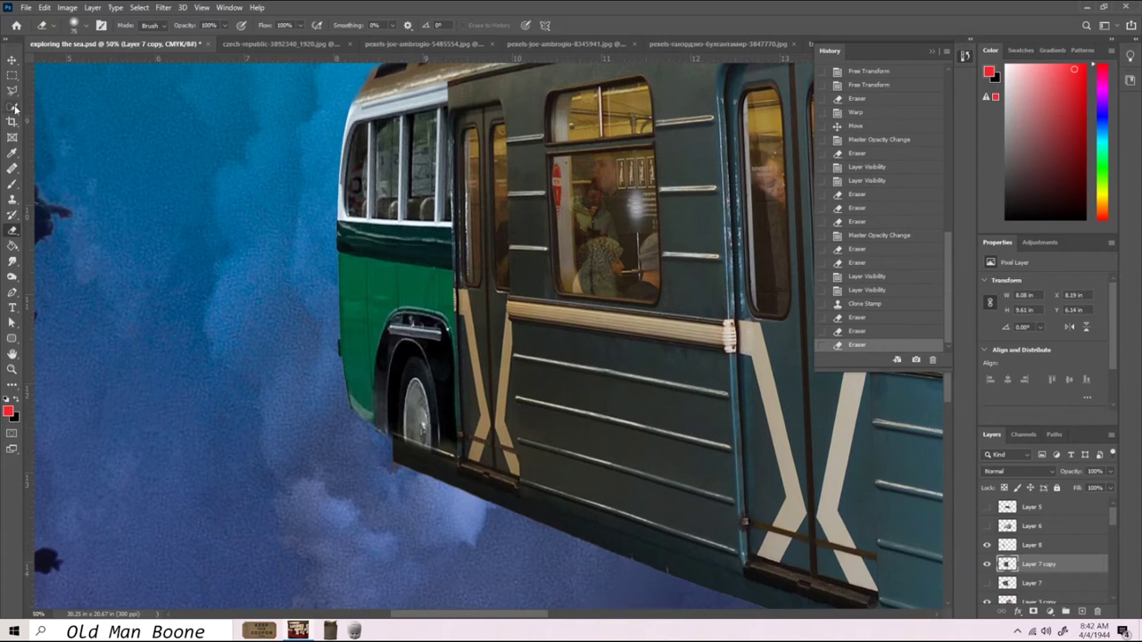
key("l")
key("alt+]")
Lasso the green bus panel and lower it into line with the car
double_click(493, 511)
left_click_drag(428, 375, 431, 442)
key("ctrl+t")
key("Return")
Select the bus's upper windows, scale the piece shorter and move it down
key("m")
left_click_drag(486, 91, 303, 276)
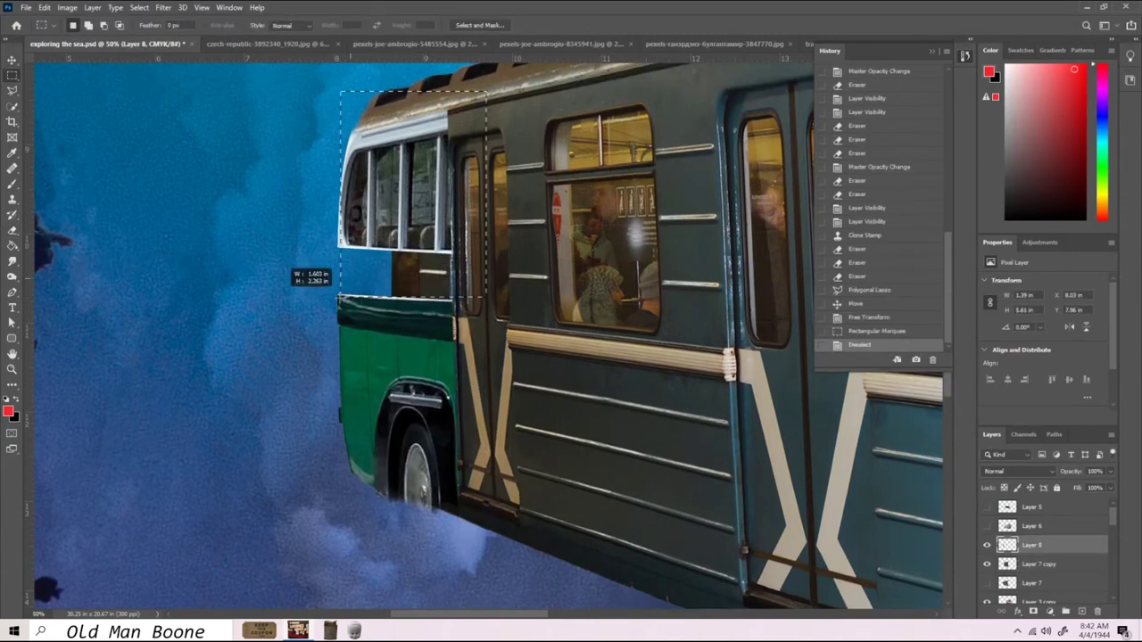
key("ctrl+t")
left_click_drag(394, 275, 395, 336)
key("Return")
mouse_move(335, 203)
left_mouse_down()
mouse_move(450, 255)
mouse_move(431, 281)
left_mouse_up()
key("v")
Paste the window strip as its own layer, move it up and send it below the bus end
key("m")
key("ctrl+t")
left_click_drag(392, 248, 393, 198)
key("Escape")
key("ctrl+z")
left_click(43, 7)
left_click(66, 77)
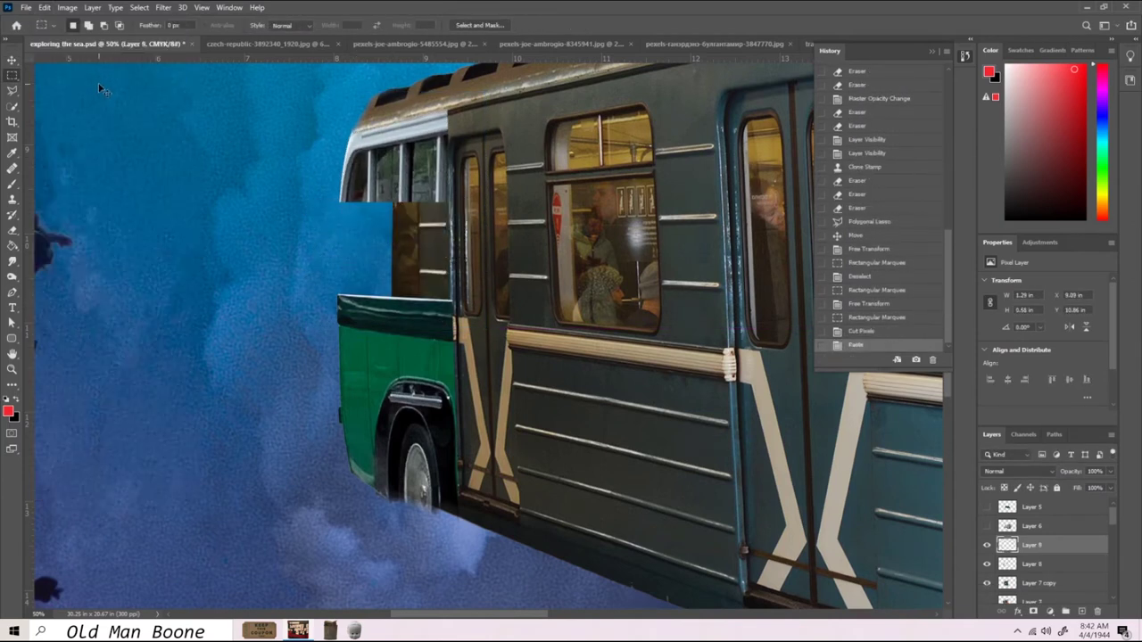
key("ctrl+v")
left_click_drag(415, 253, 415, 231)
key("ctrl+bracketleft")
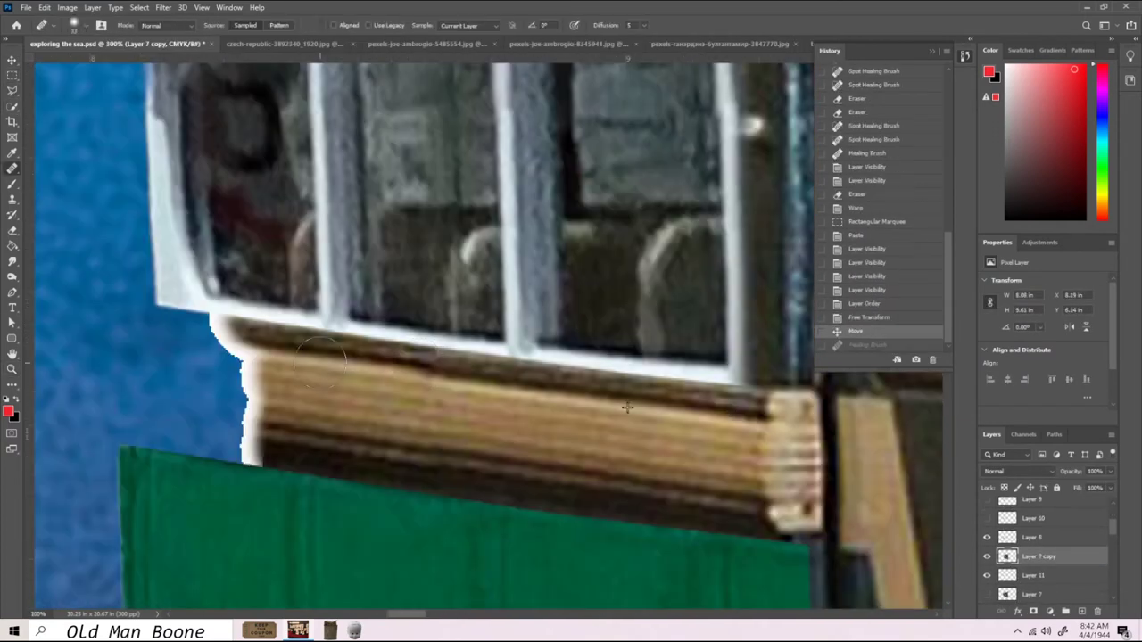
Heal the seam along the bus end's left edge and erase the white fringe
mouse_move(232, 330)
left_mouse_down()
mouse_move(103, 295)
mouse_move(122, 397)
left_mouse_up()
key("e")
left_click_drag(94, 267, 90, 544)
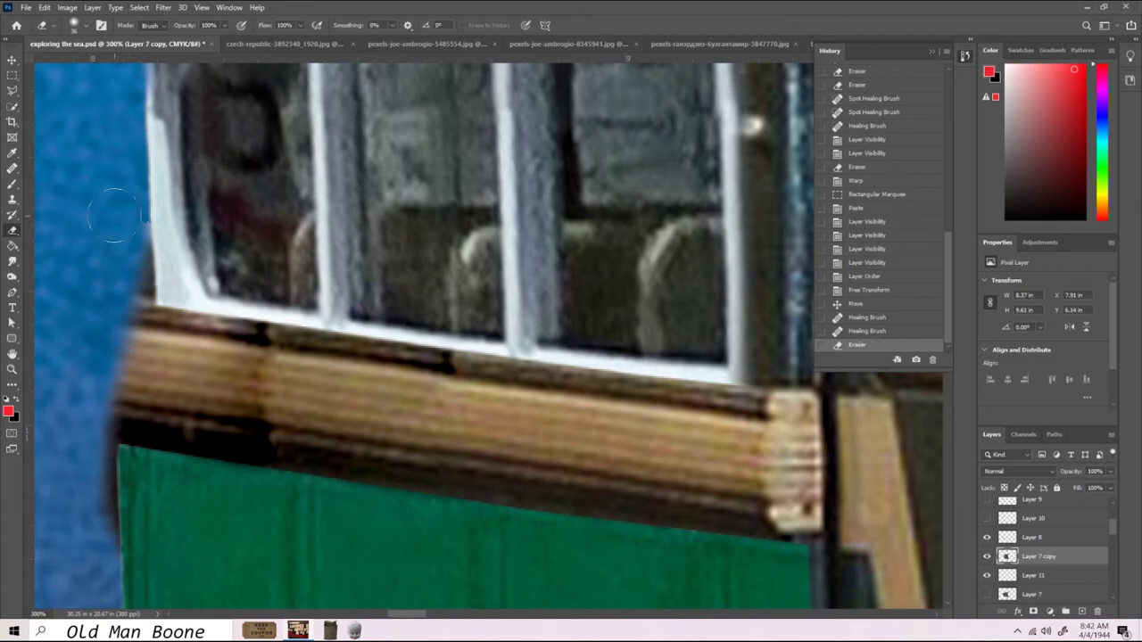
left_click_drag(134, 259, 134, 393)
key("z")
left_click(357, 25)
Warp the green panel into shape and erase its overhang
key("v")
left_click(408, 255)
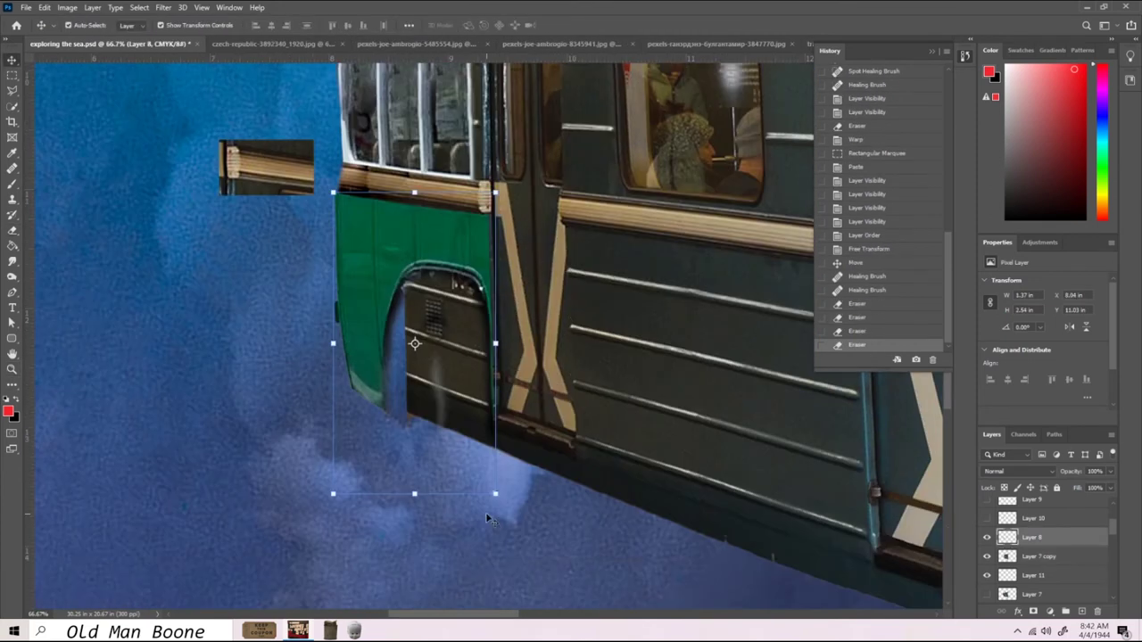
scroll(431, 339, "up", 3)
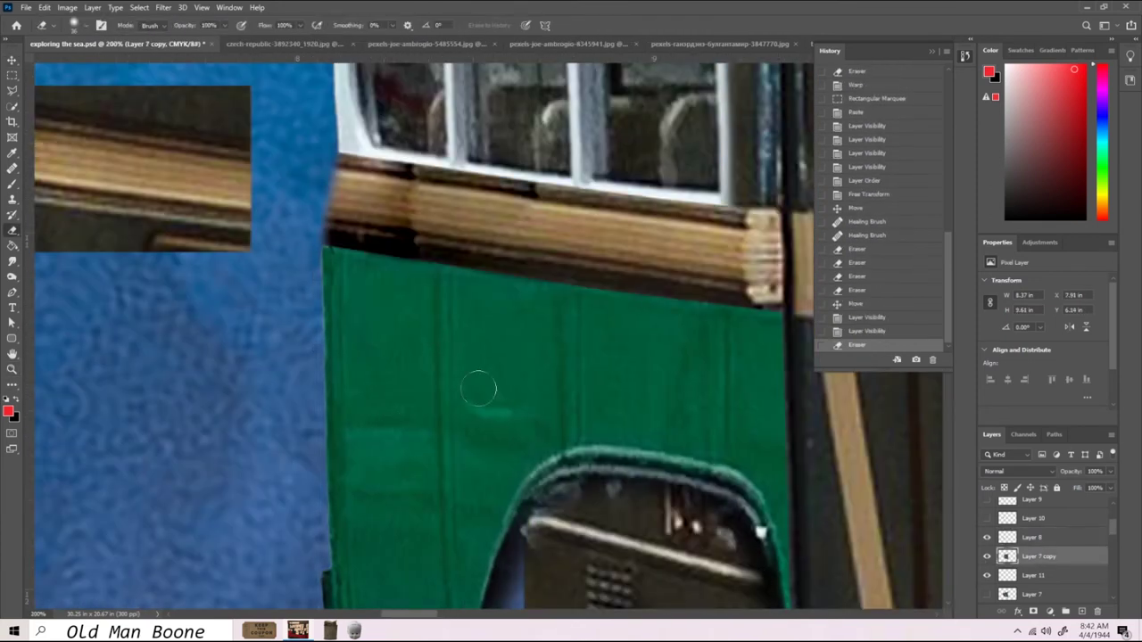
key("alt+]")
key("ctrl+t")
right_click(263, 219)
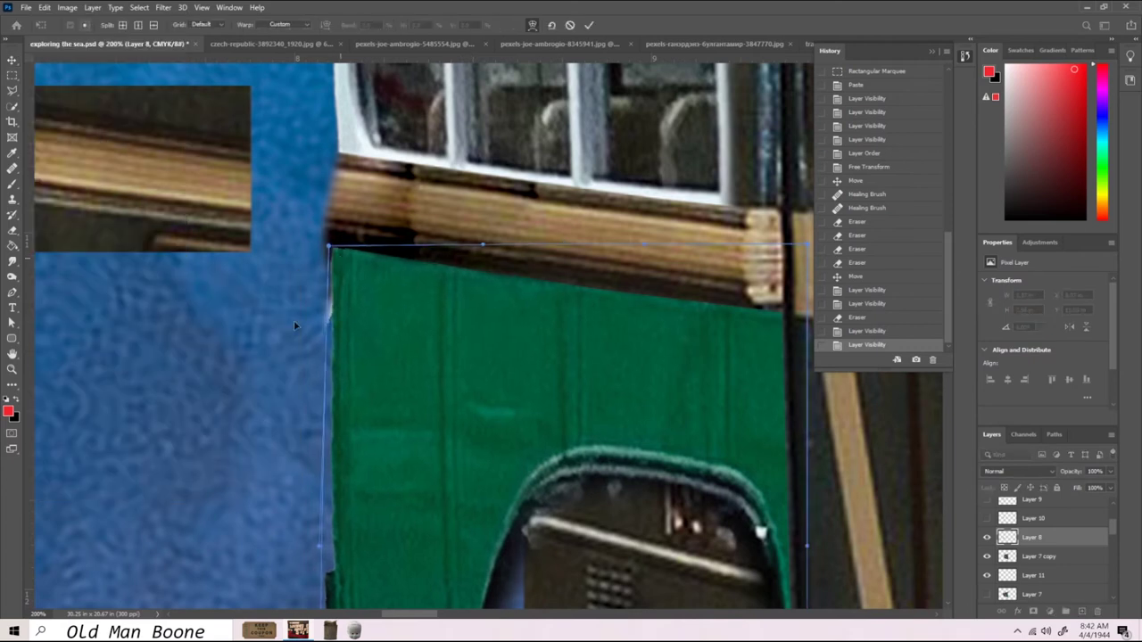
key("Return")
key("e")
key("alt+[")
left_click_drag(328, 282, 328, 219)
scroll(424, 484, "up", 5)
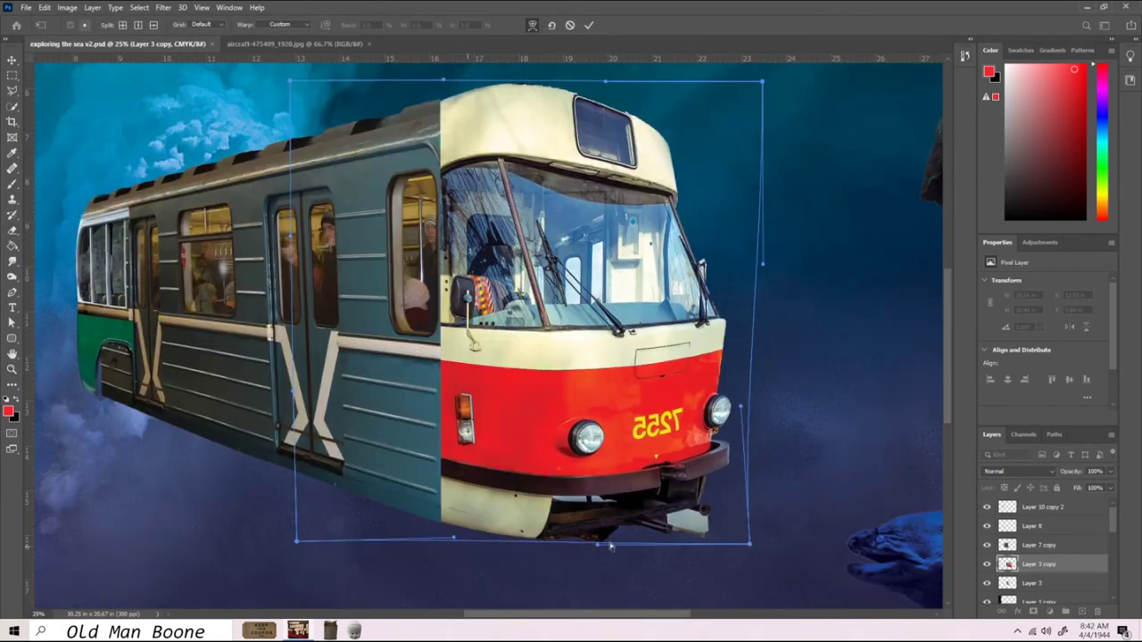
Warp the tram's lower front down slightly and switch to the Healing Brush for the seam
left_click_drag(611, 547, 604, 550)
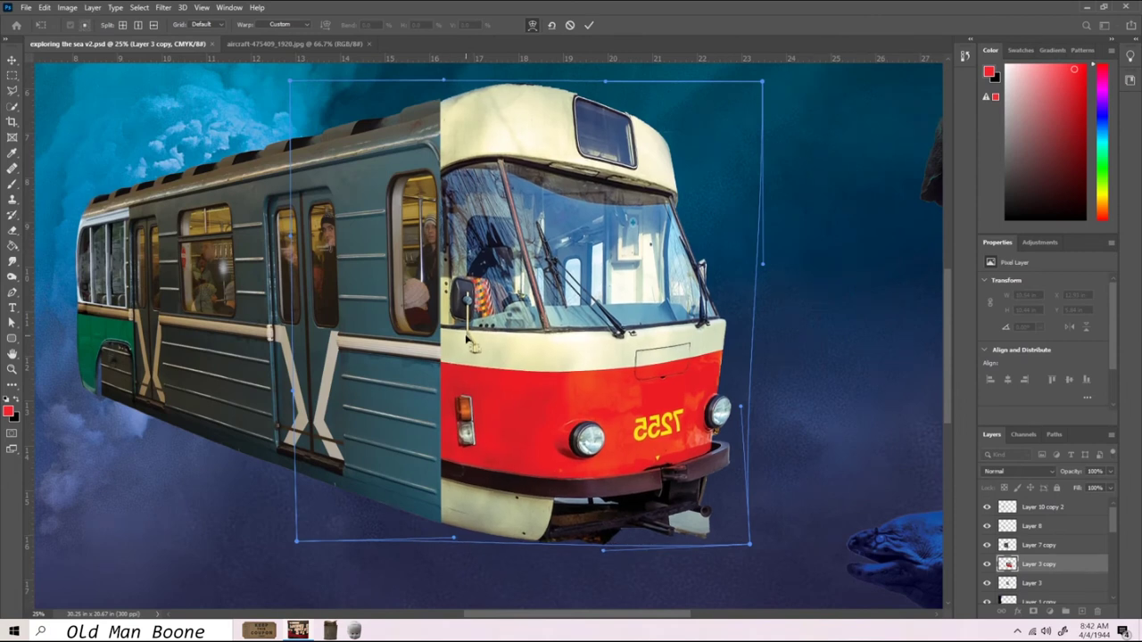
key("Return")
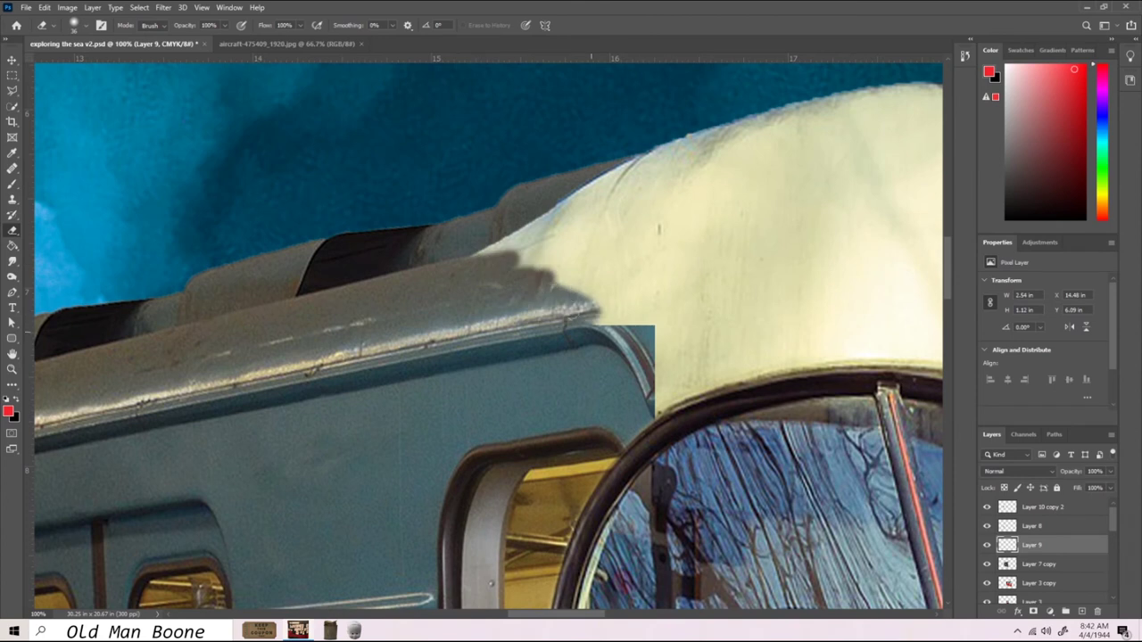
right_click(12, 167)
left_click(80, 193)
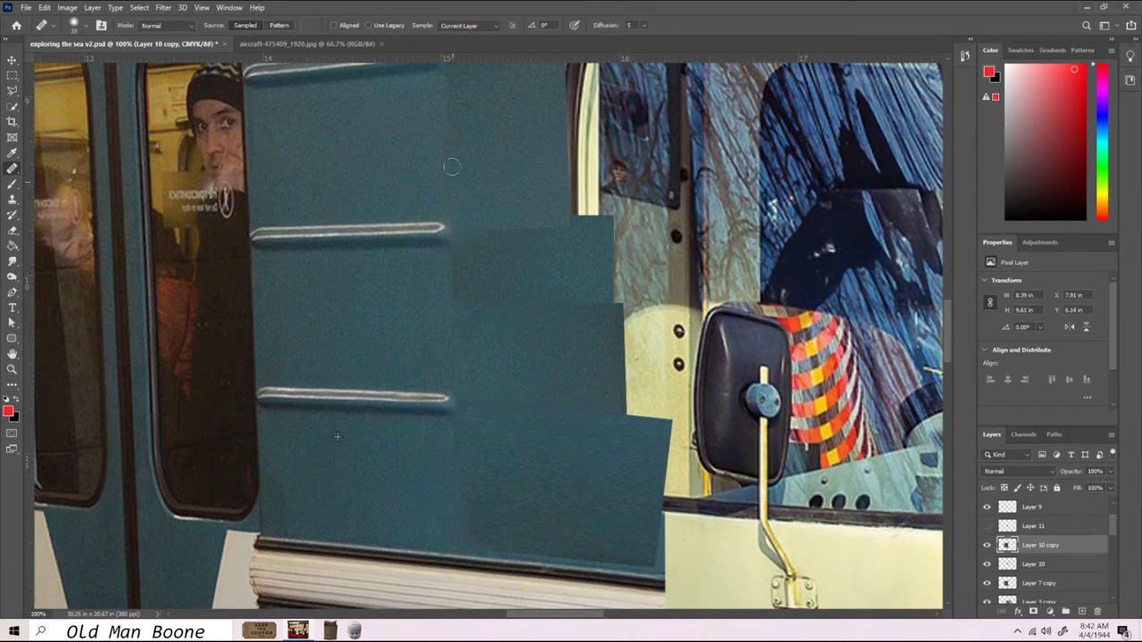
scroll(451, 166, "up", 5)
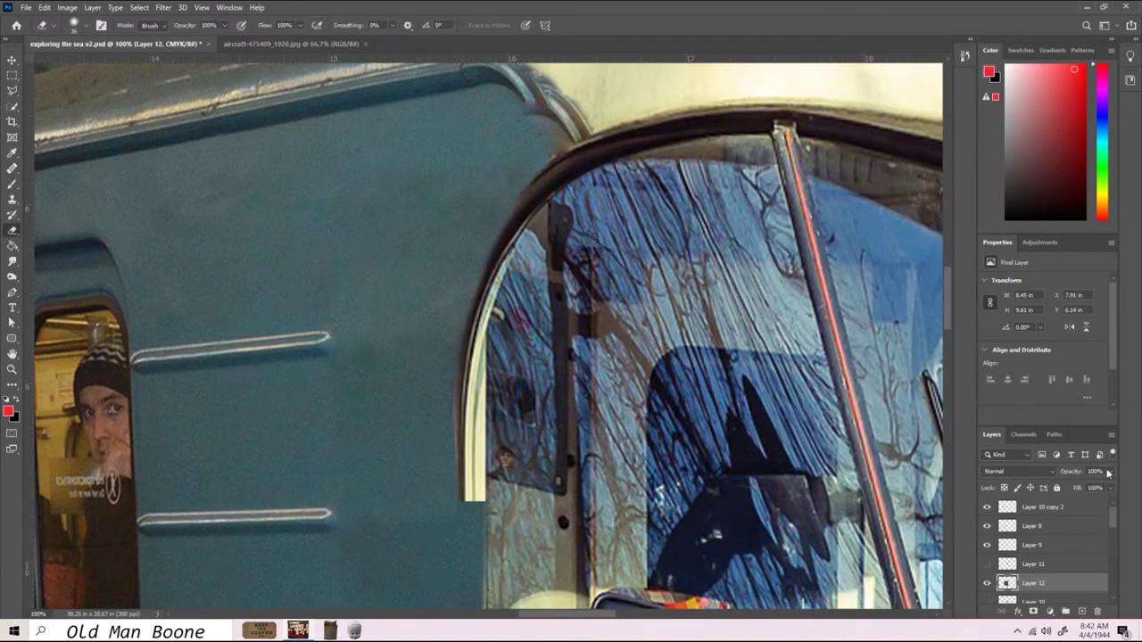
scroll(402, 527, "up", 3)
scroll(372, 540, "down", 10)
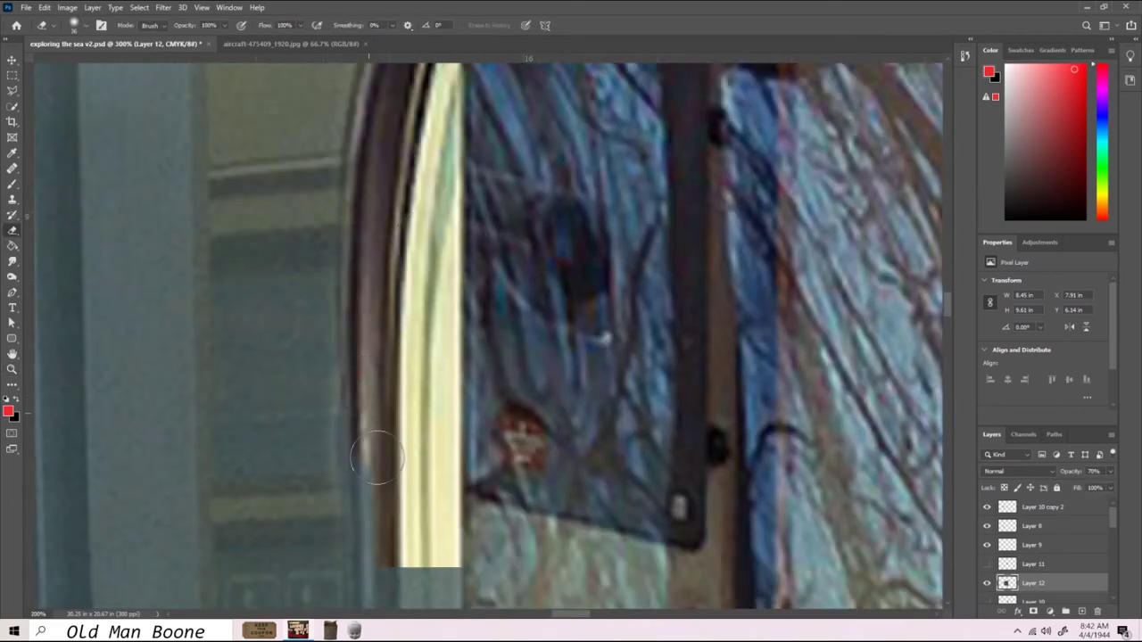
scroll(406, 556, "down", 4)
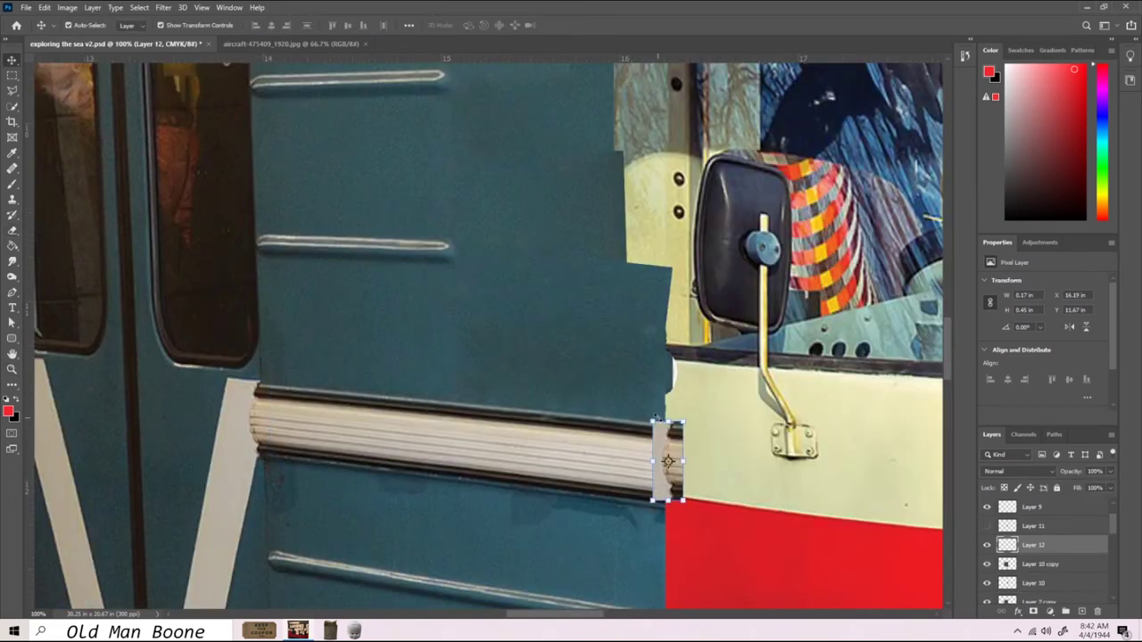
Warp the cream rail strip to fit the seam, then lighten it with Dodge and heal it
left_click_drag(658, 482, 656, 496)
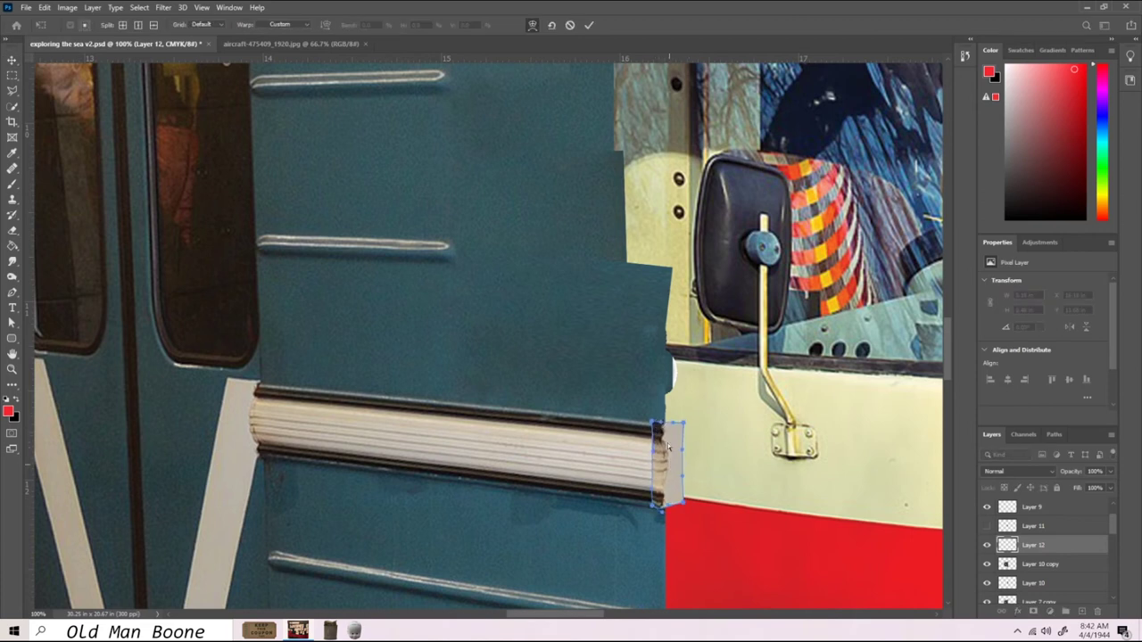
key("Return")
left_click(12, 276)
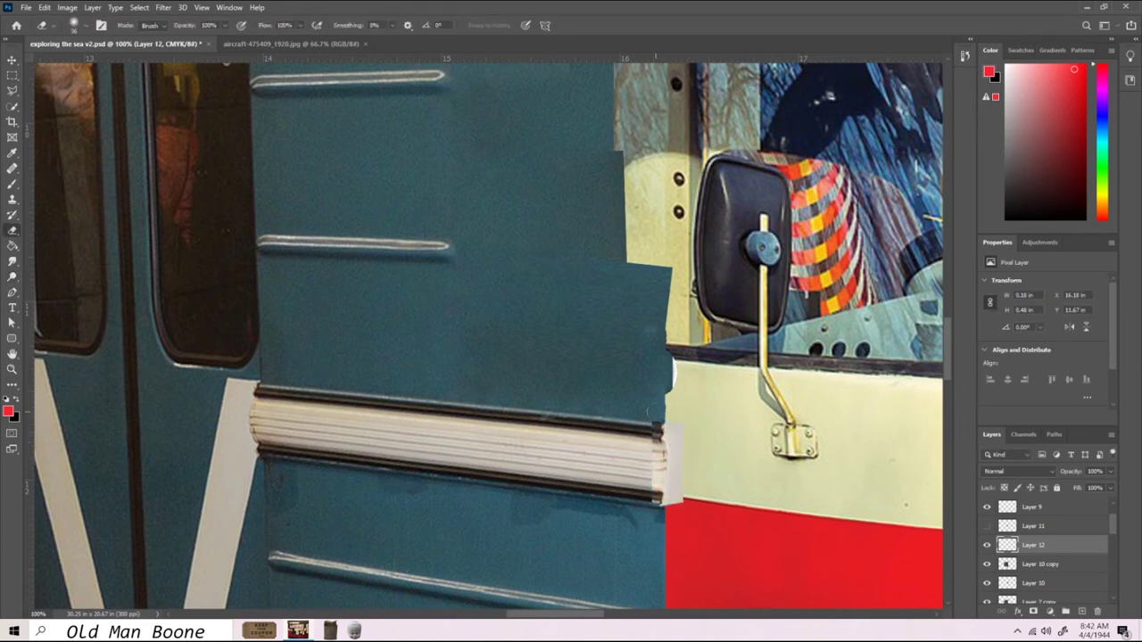
scroll(648, 428, "up", 2)
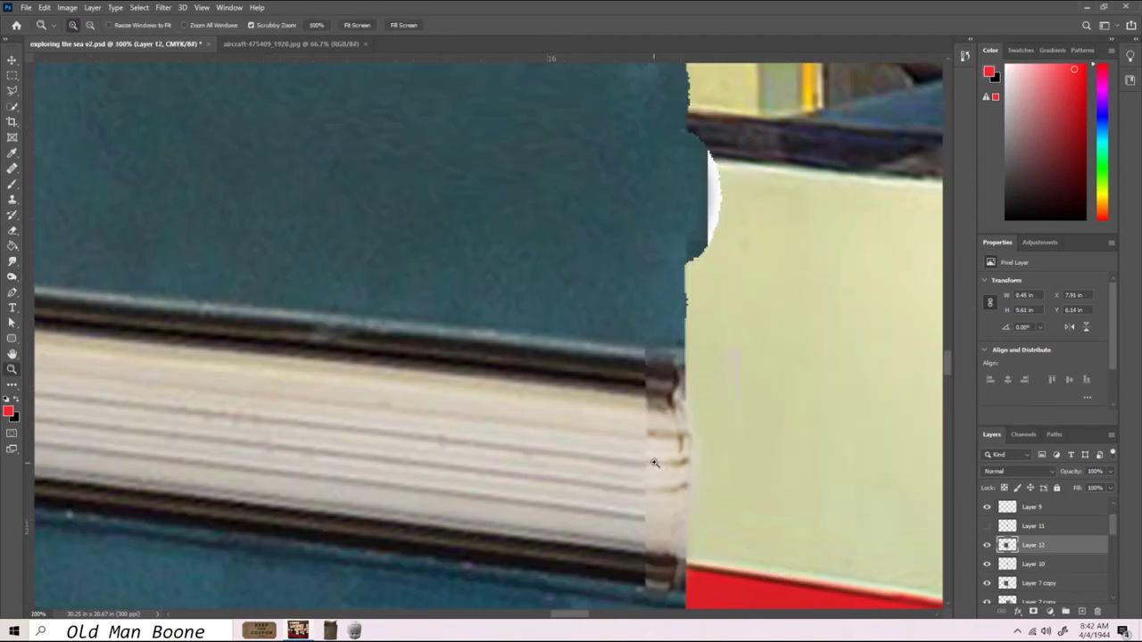
key("j")
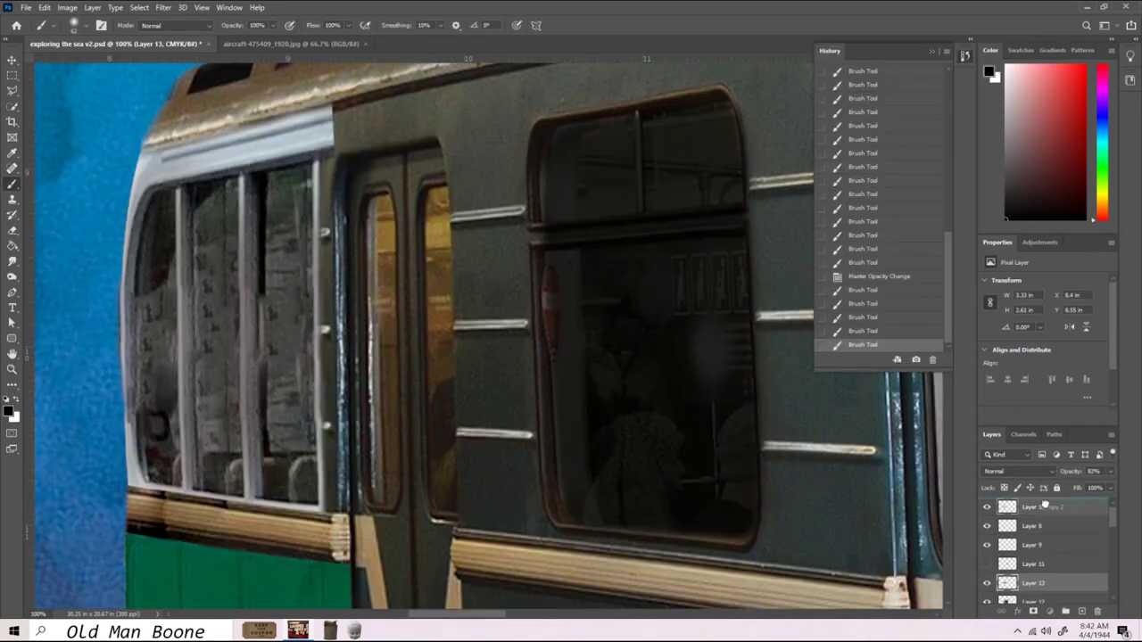
Move the shading layer to the top and paint the left window panes and door window dark
left_click_drag(1046, 504, 1035, 505)
left_click_drag(218, 191, 215, 486)
left_click_drag(277, 178, 303, 500)
mouse_move(156, 268)
left_mouse_down()
mouse_move(148, 410)
mouse_move(160, 391)
left_mouse_up()
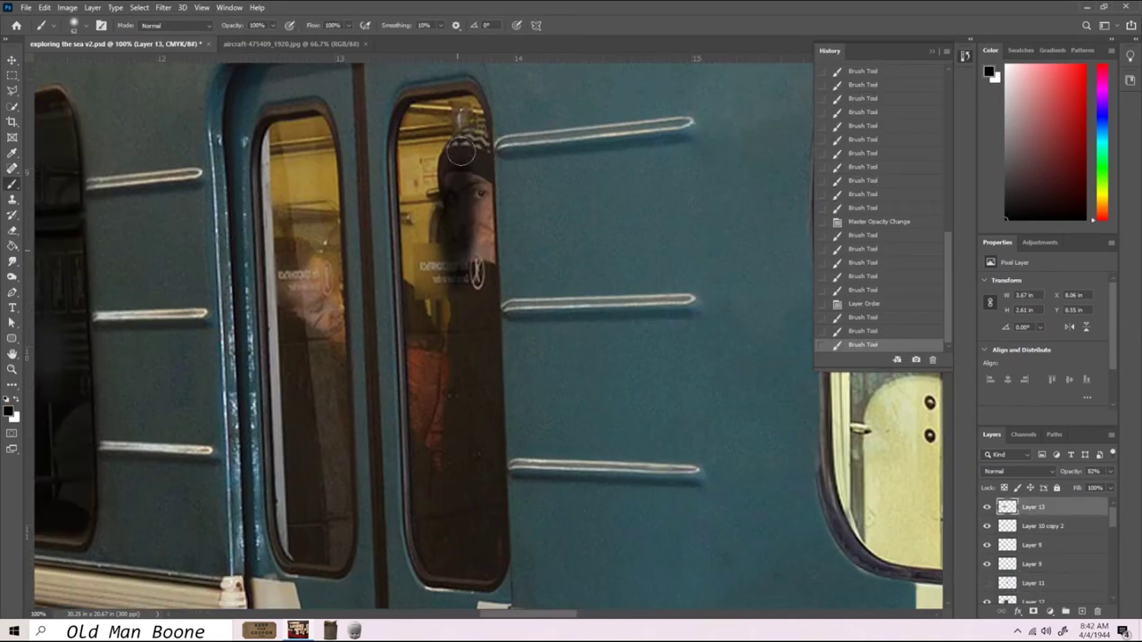
left_click_drag(464, 107, 482, 321)
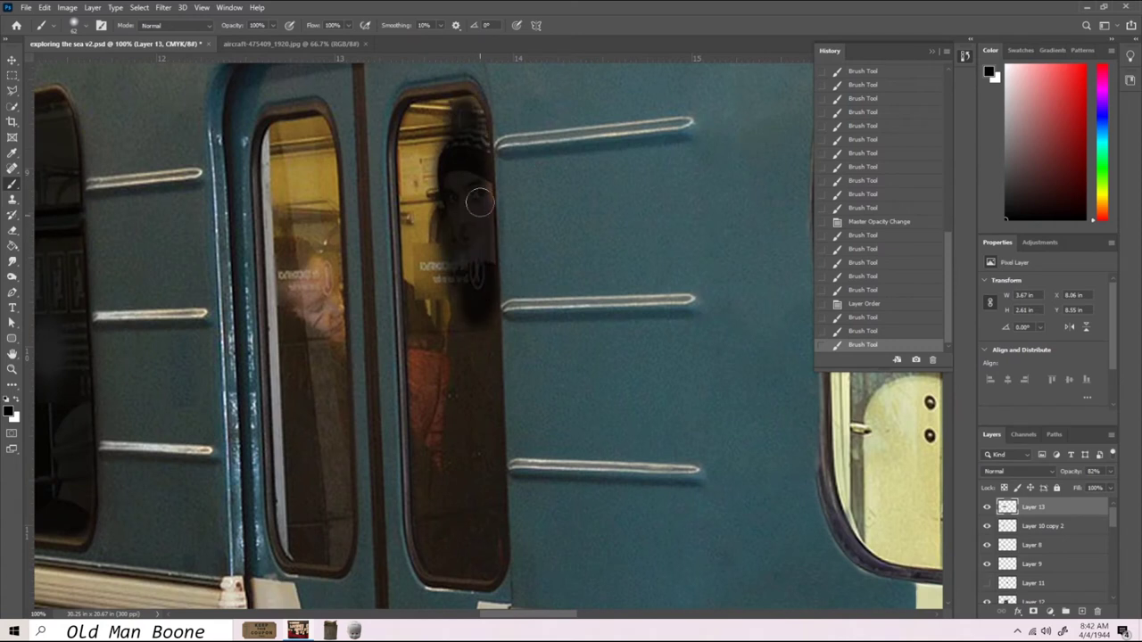
left_click_drag(420, 107, 410, 330)
mouse_move(490, 268)
left_mouse_down()
mouse_move(424, 517)
mouse_move(468, 357)
left_mouse_up()
Paint out the left and right door windows, including the orange reflection
left_click_drag(415, 205, 415, 107)
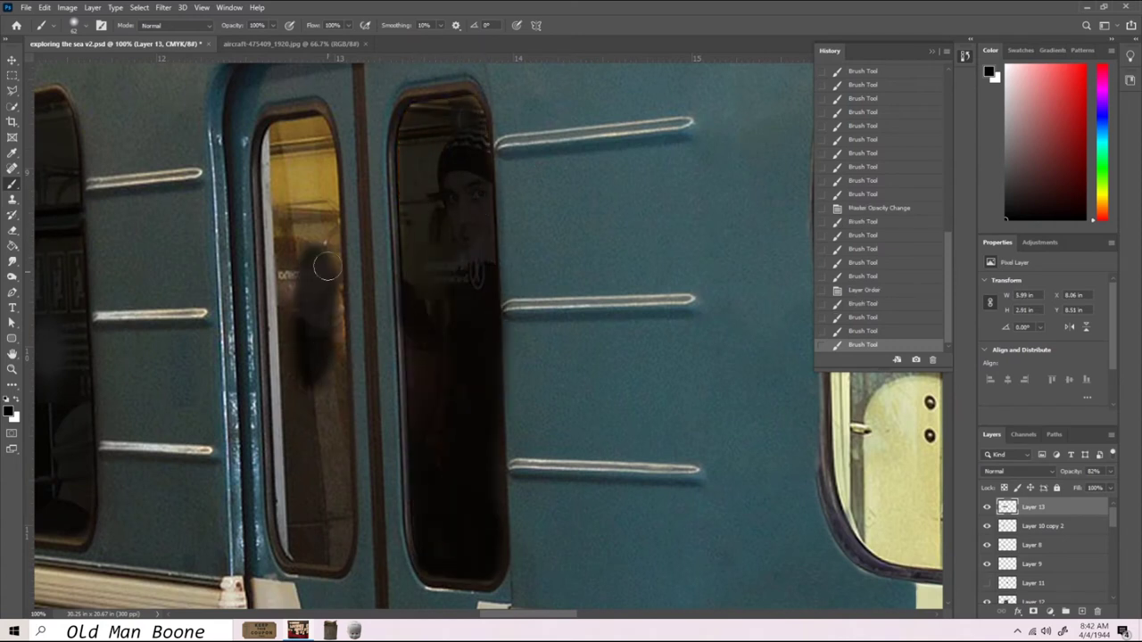
mouse_move(312, 250)
left_mouse_down()
mouse_move(322, 550)
mouse_move(288, 329)
mouse_move(305, 316)
mouse_move(309, 132)
mouse_move(330, 454)
left_mouse_up()
left_click_drag(312, 286, 308, 125)
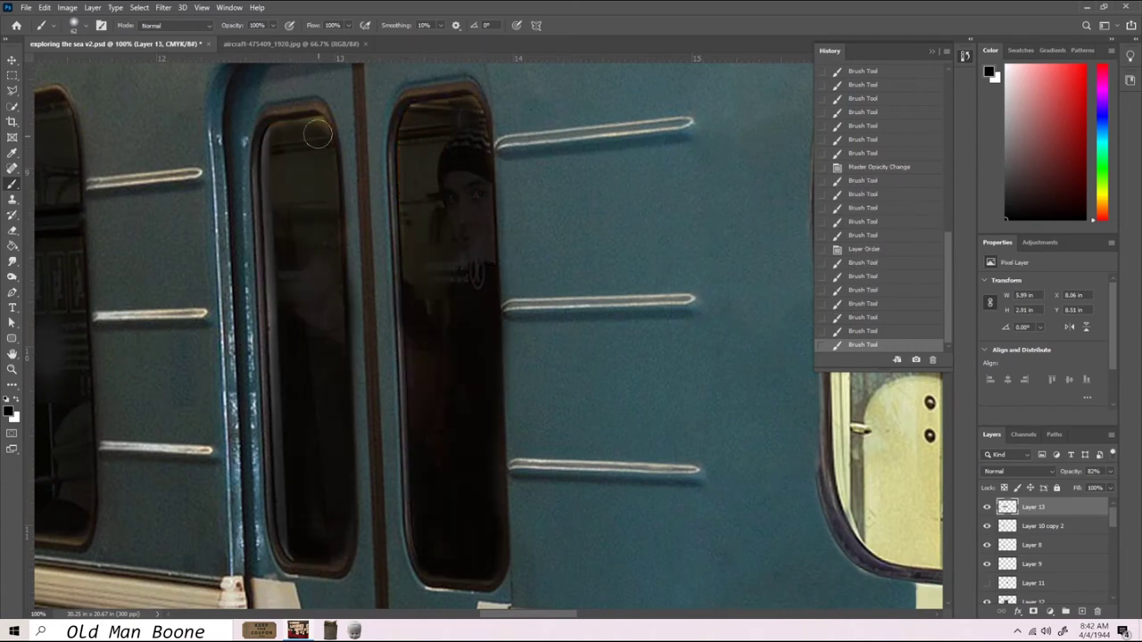
scroll(303, 179, "up", 1)
mouse_move(531, 613)
left_mouse_down()
mouse_move(562, 615)
mouse_move(458, 616)
left_mouse_up()
right_click(408, 290)
left_click_drag(408, 237, 412, 467)
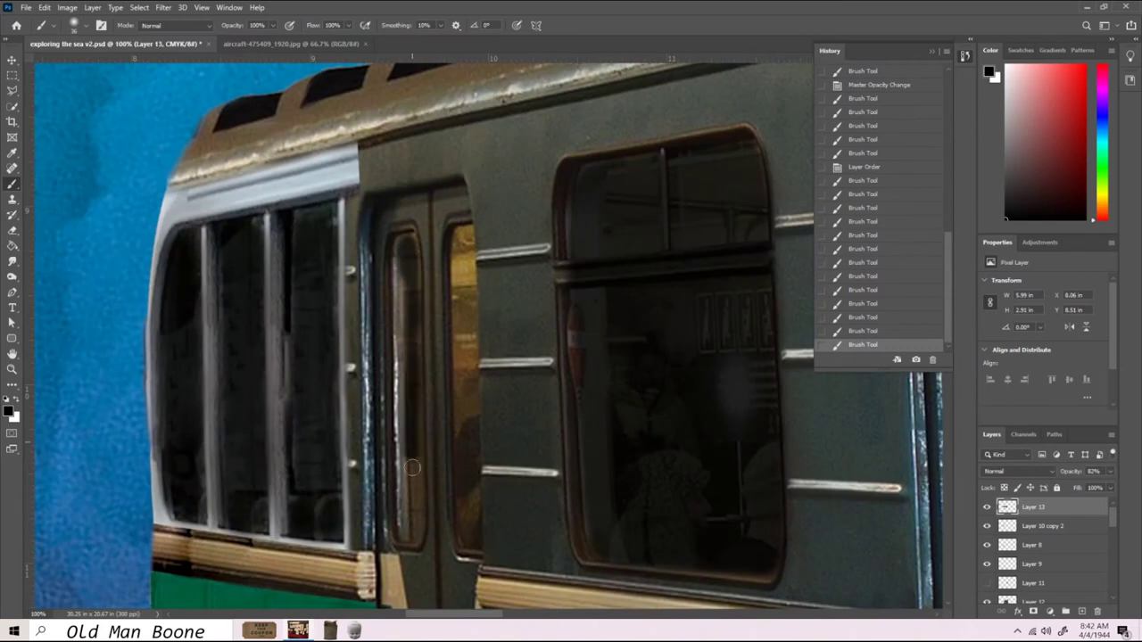
left_click_drag(455, 315, 467, 365)
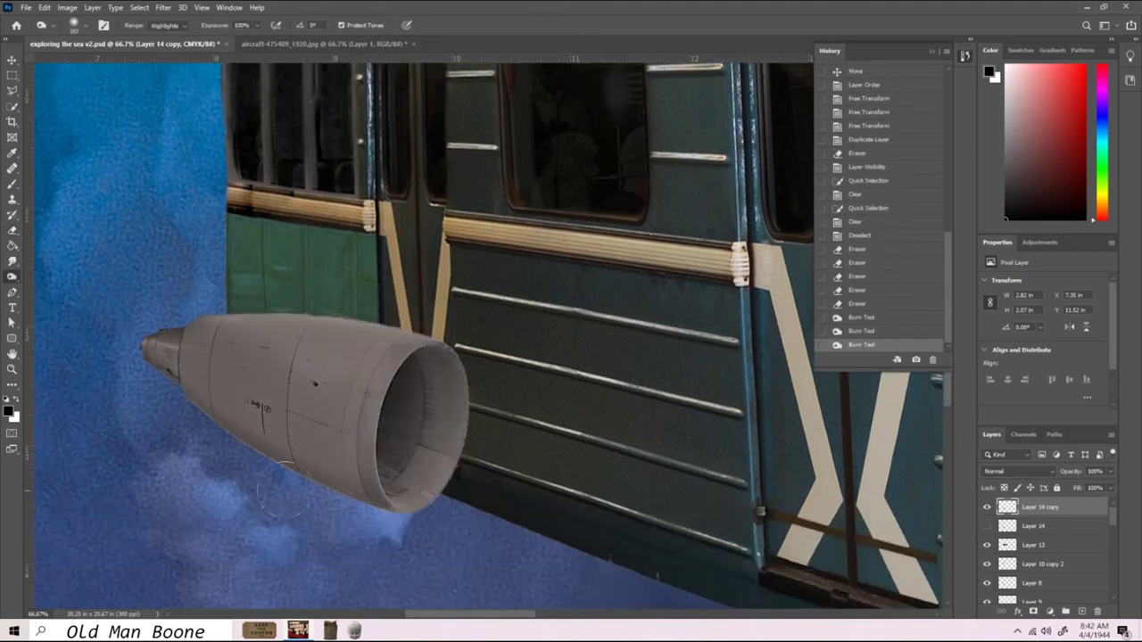
Burn the jet engine's underside darker and confirm the gear piece's new size and position
left_click_drag(505, 291, 467, 350)
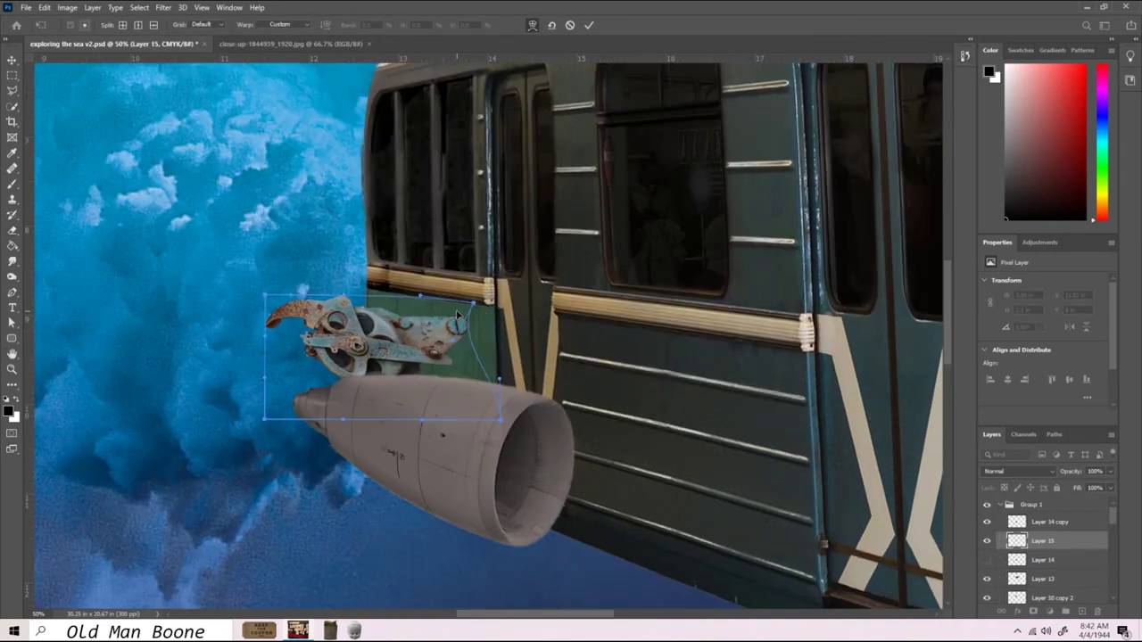
key("ctrl+z")
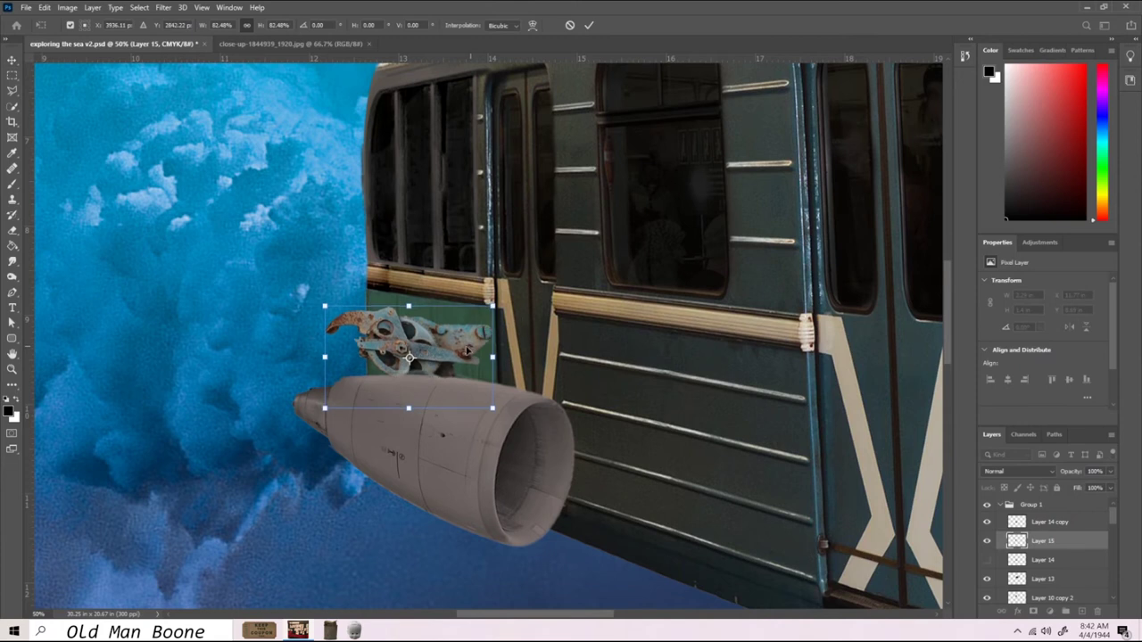
left_click(12, 262)
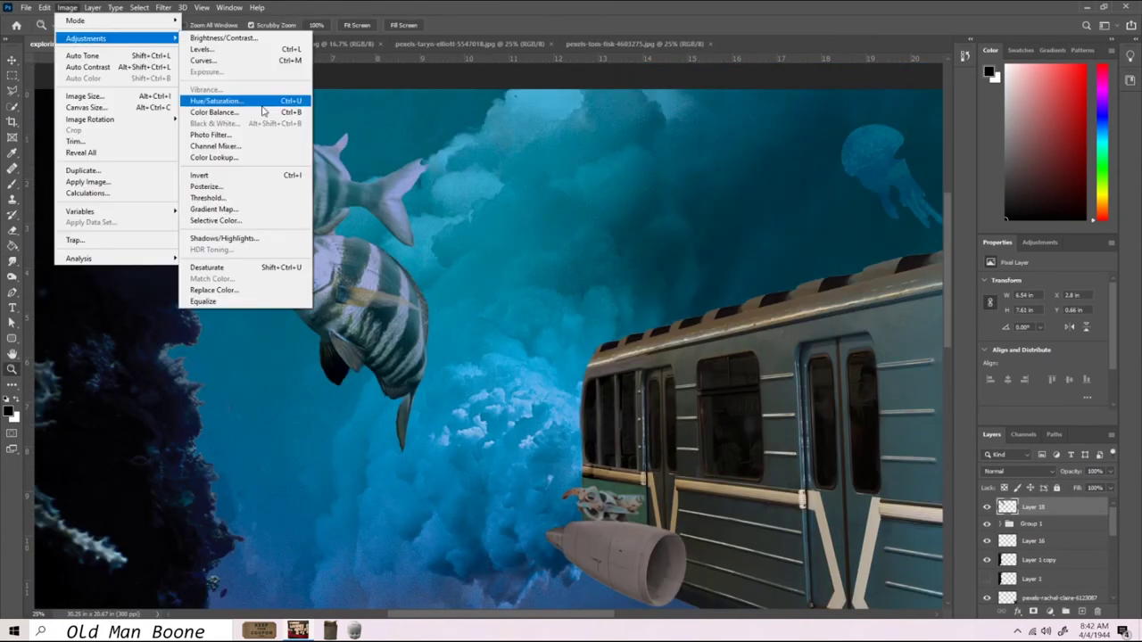
left_click(382, 98)
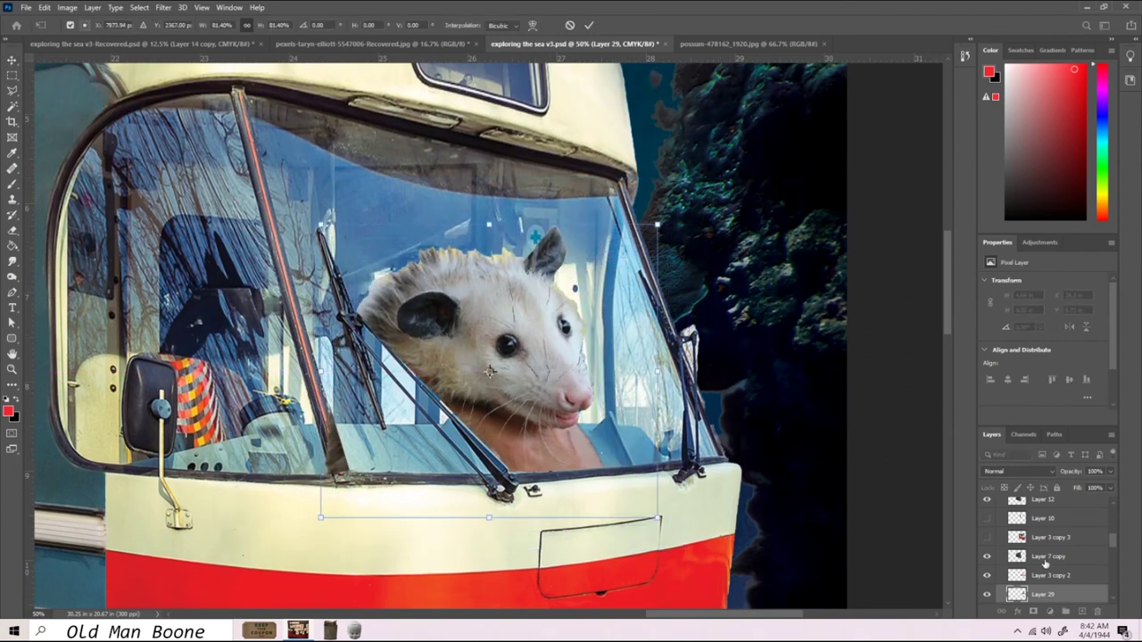
Apply a Color Balance adjustment to the possum on the Layer 3 copy 3 layer
left_click(1050, 536)
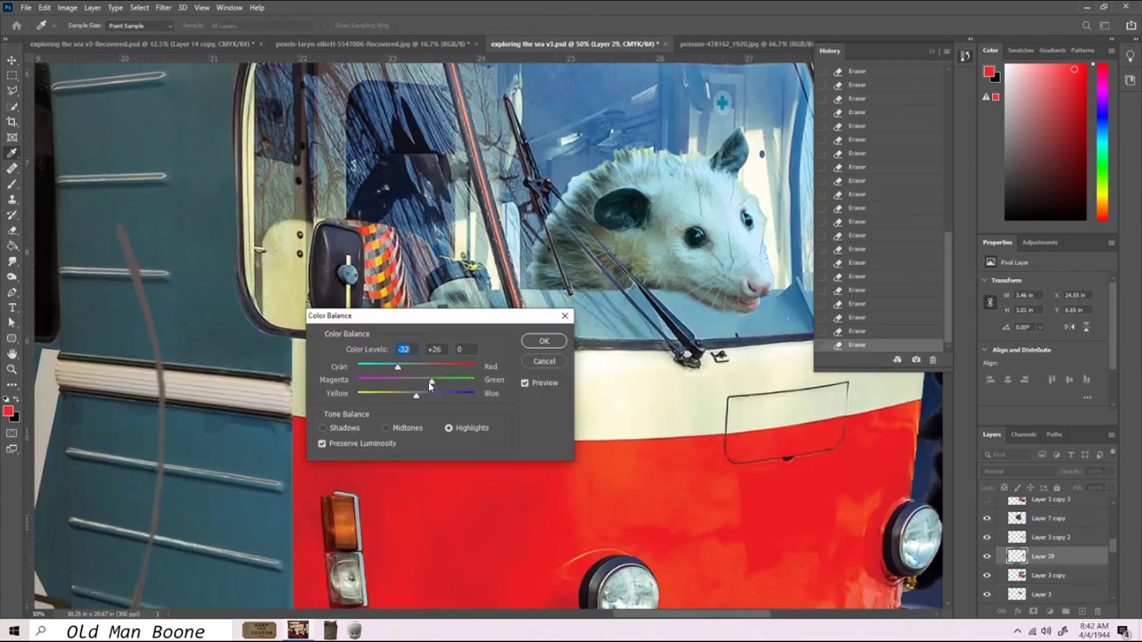
left_click_drag(409, 381, 417, 398)
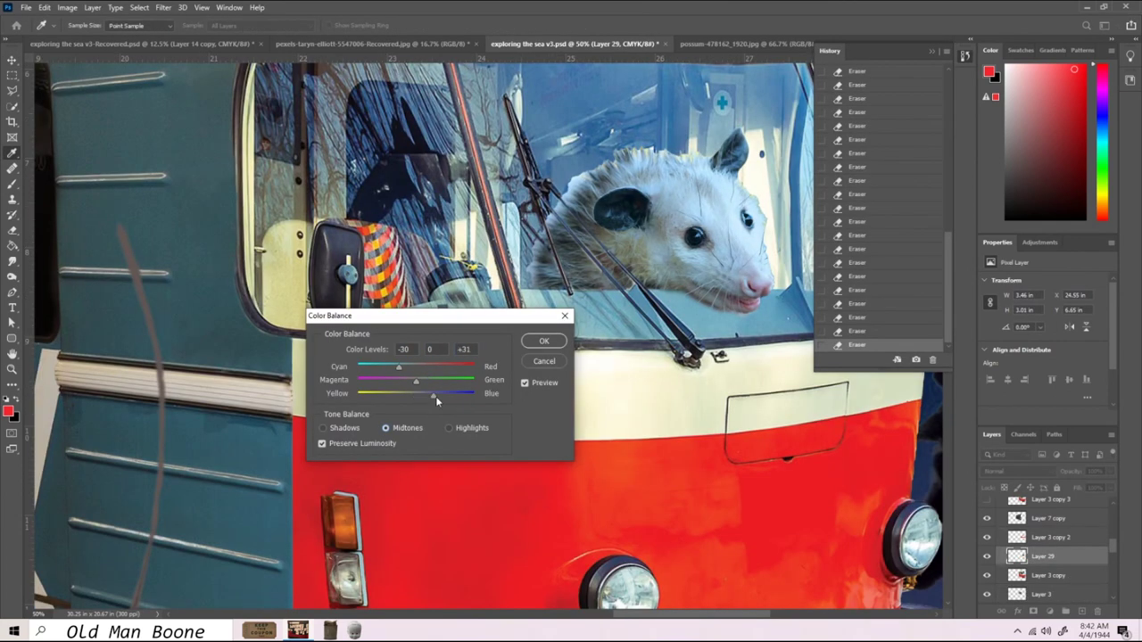
left_click(544, 343)
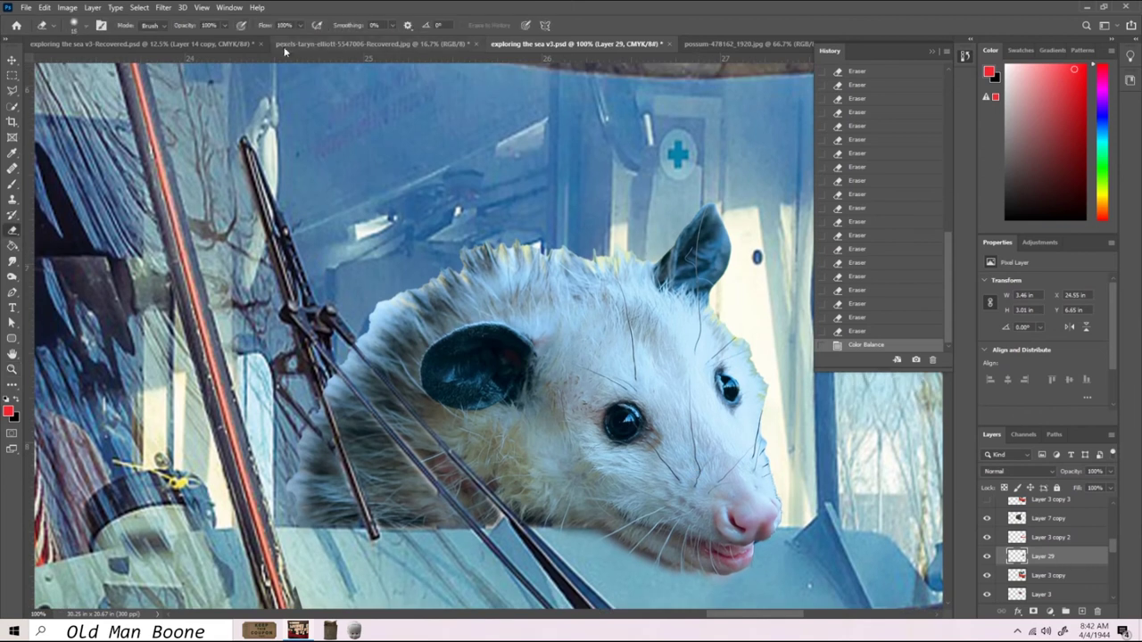
Erase the ragged fur edge on the possum's head, zoom out, and adjust the erasing in History
mouse_move(560, 260)
left_mouse_down()
mouse_move(615, 257)
mouse_move(513, 259)
left_mouse_up()
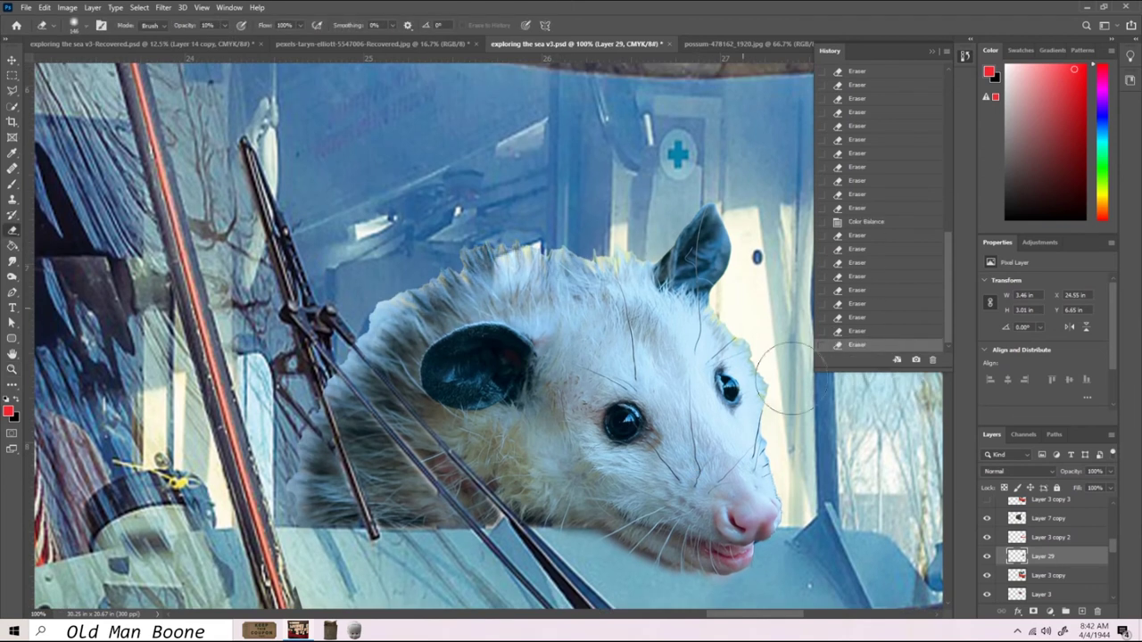
right_click(12, 277)
left_click(54, 299)
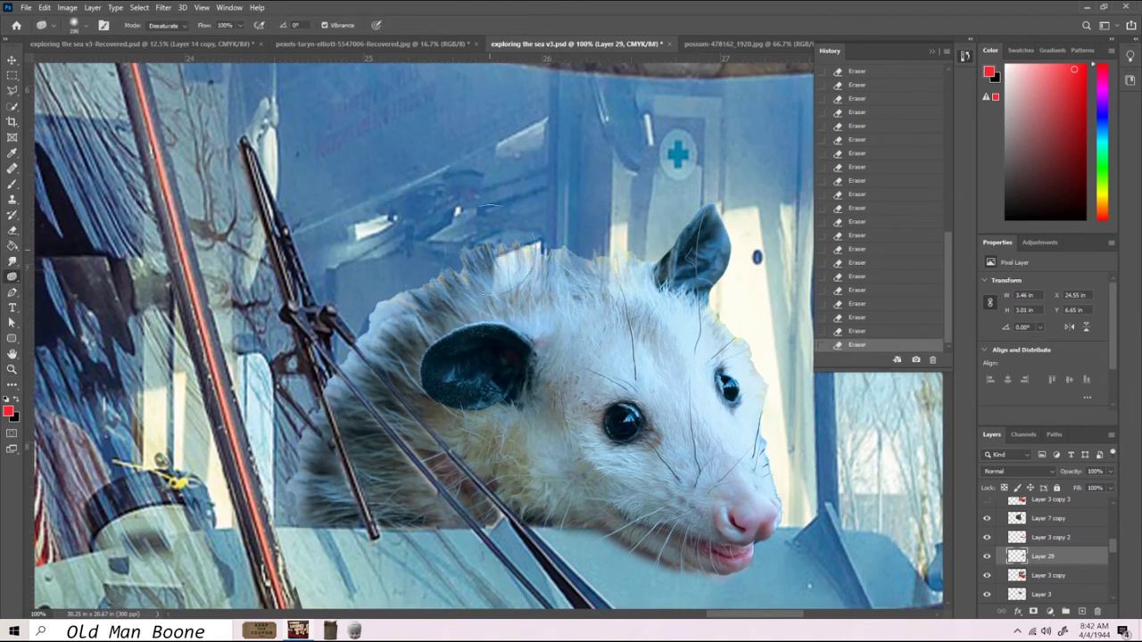
key("z")
left_click_drag(808, 261, 758, 260)
left_click(858, 148)
left_click(864, 218)
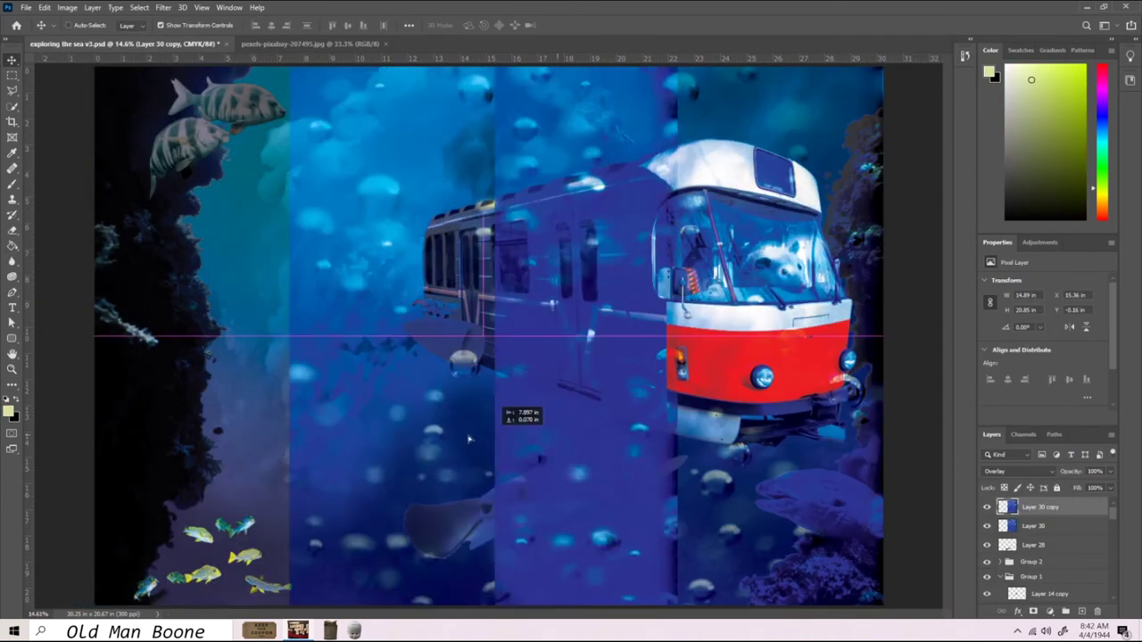
Confirm the stretched bubble overlay and merge the two bubble layers into one
key("Return")
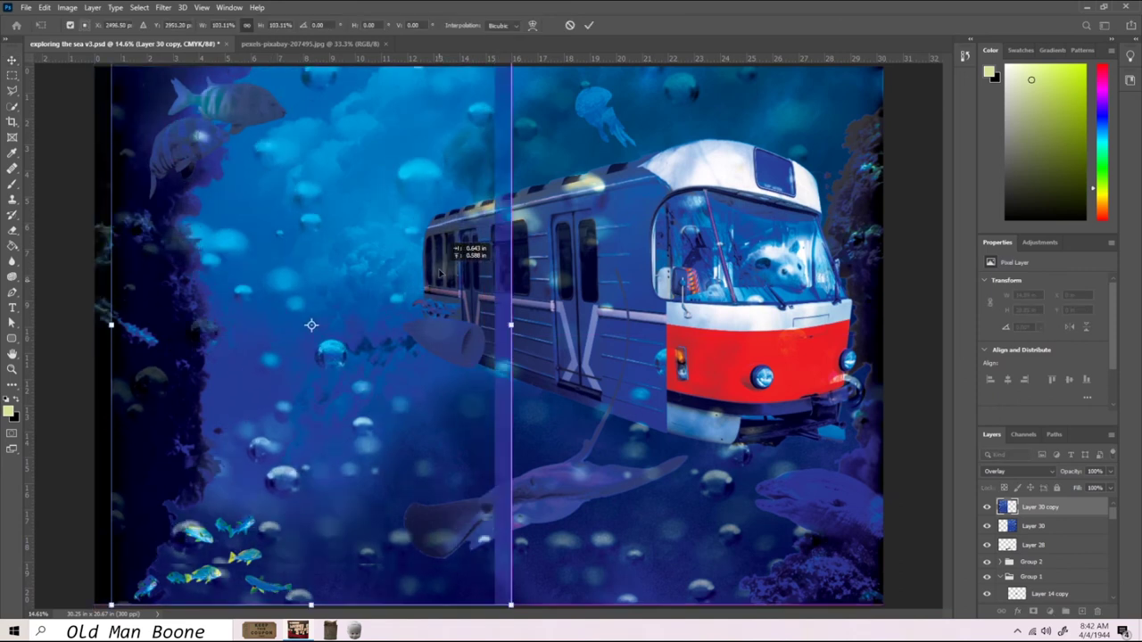
left_click(1035, 526, "shift")
right_click(1037, 530)
left_click(1022, 376)
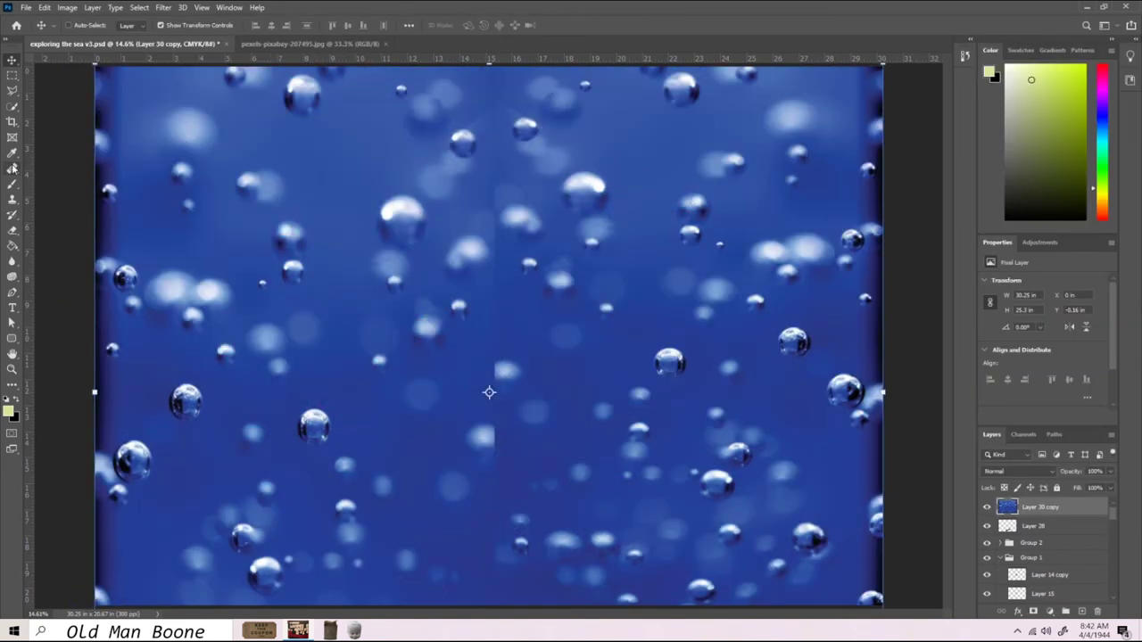
Spot-heal the dark seam and blemishes down the centre of the bubble layer
key("j")
mouse_move(482, 134)
left_mouse_down()
mouse_move(448, 180)
mouse_move(522, 204)
left_mouse_up()
left_click(499, 217)
left_click_drag(496, 344, 487, 591)
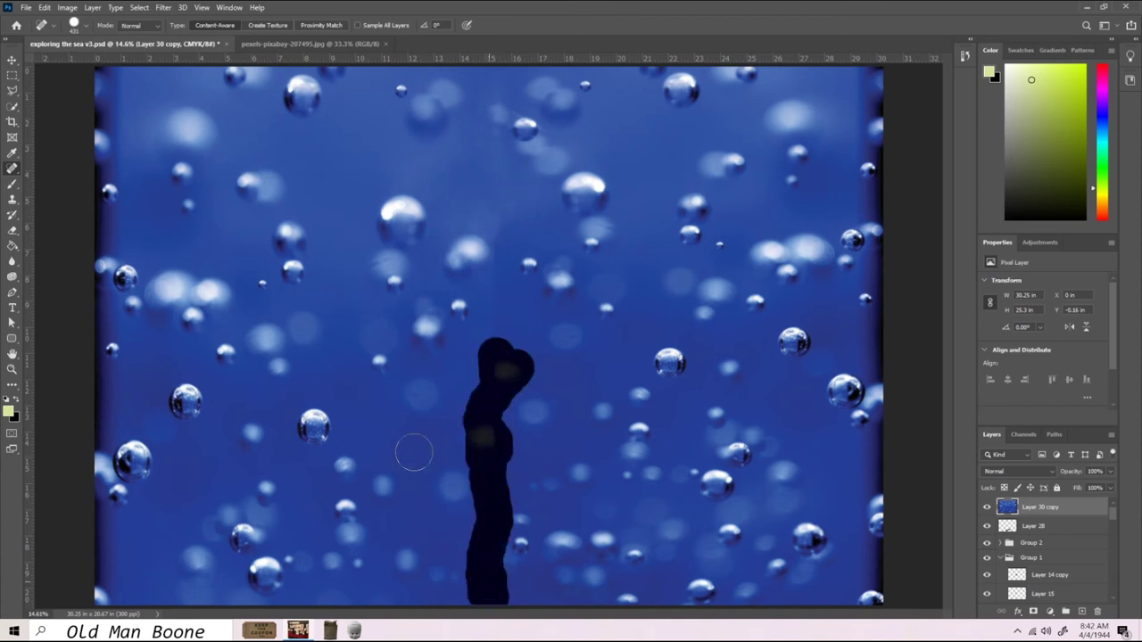
left_click_drag(487, 237, 466, 437)
left_click_drag(511, 364, 490, 384)
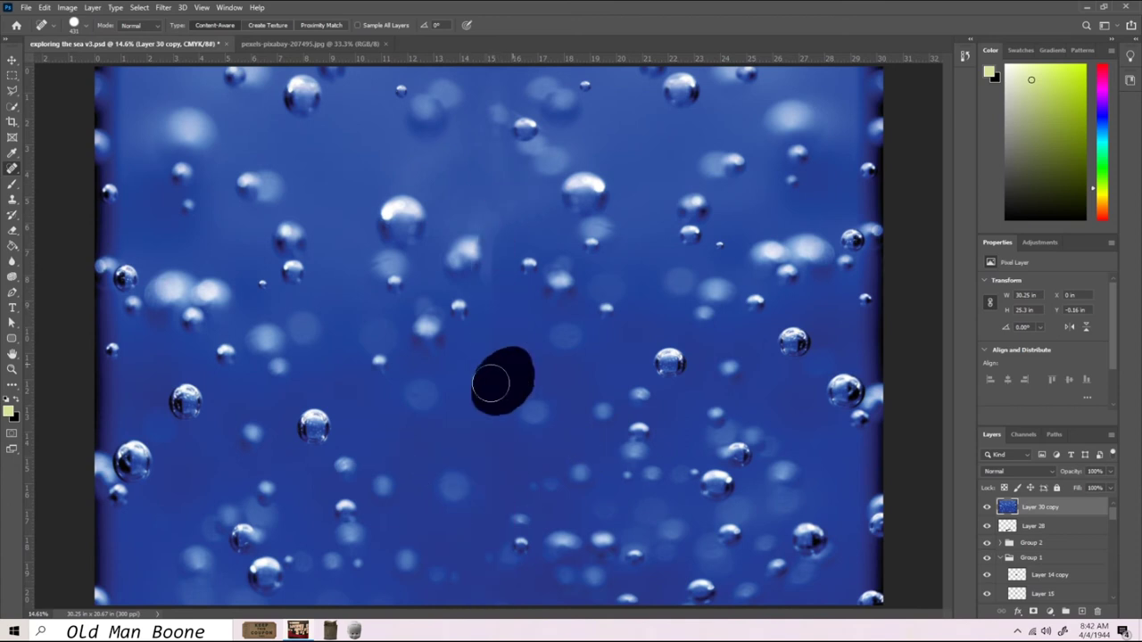
left_click_drag(11, 168, 62, 179)
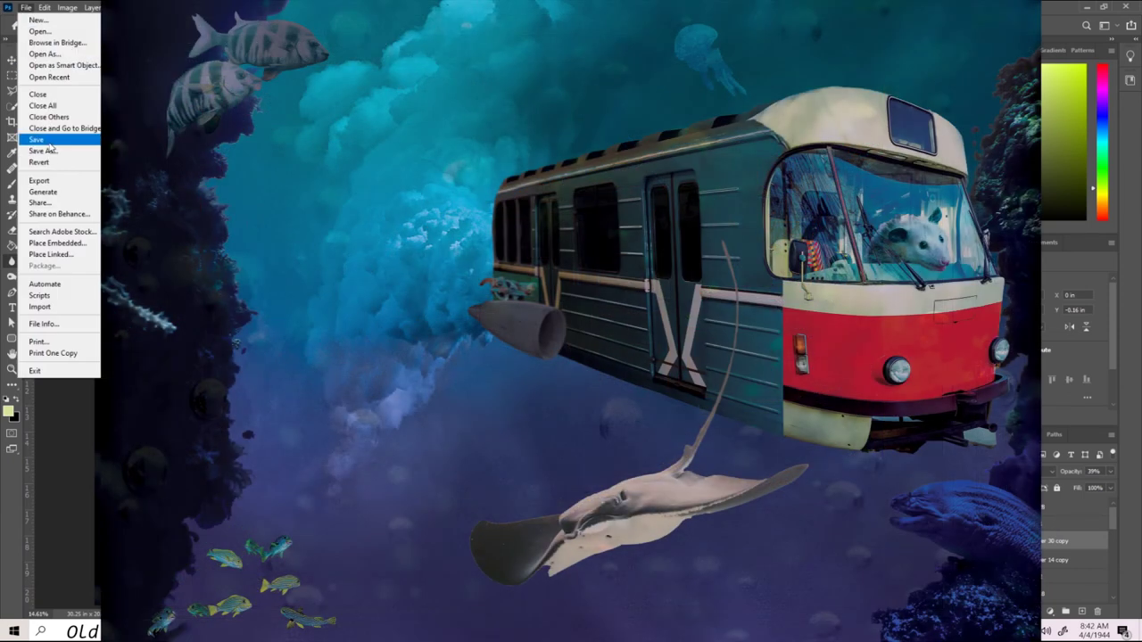
Save the v4 underwater collage with File > Save
left_click(49, 141)
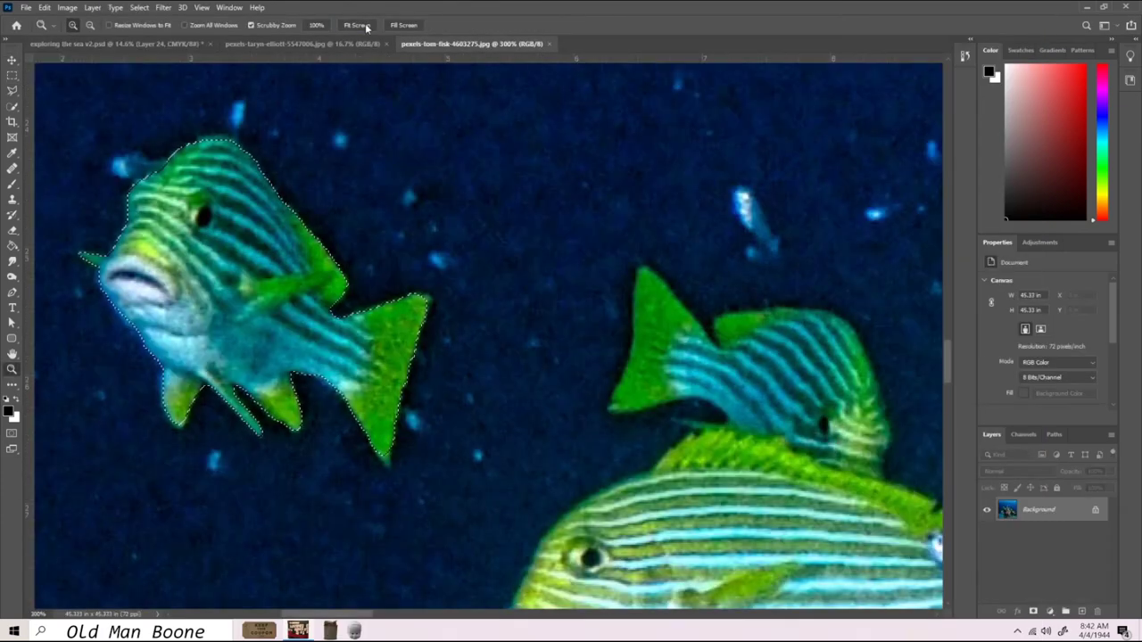
Zoom in on the striped fish at right of the reef photo and switch to the Lasso
left_click(356, 25)
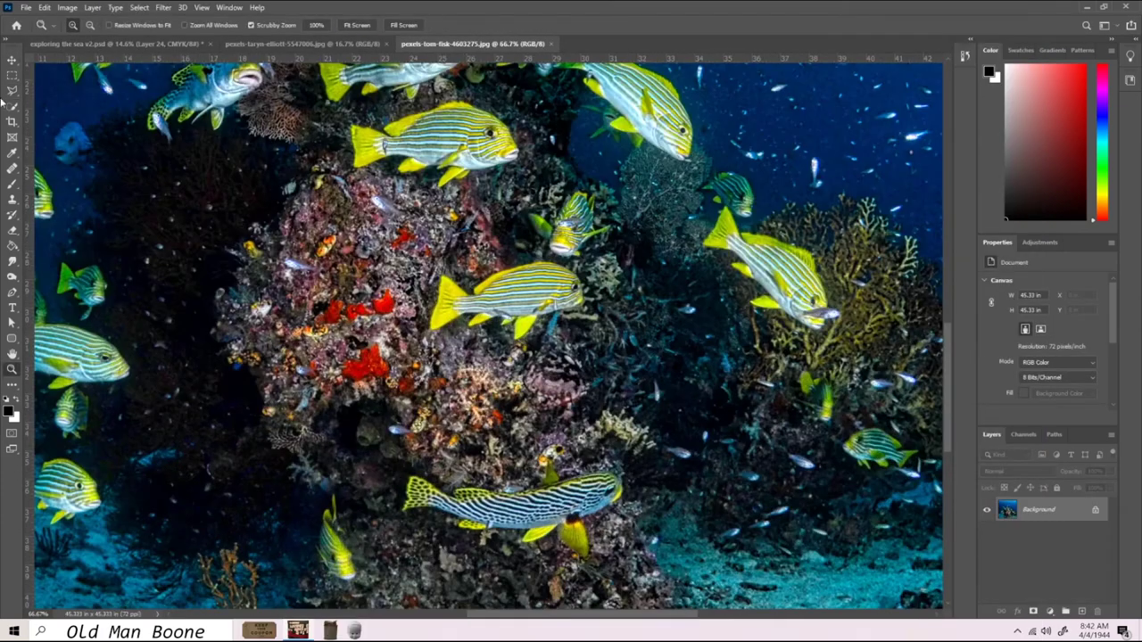
key("z")
left_click(870, 464)
key("l")
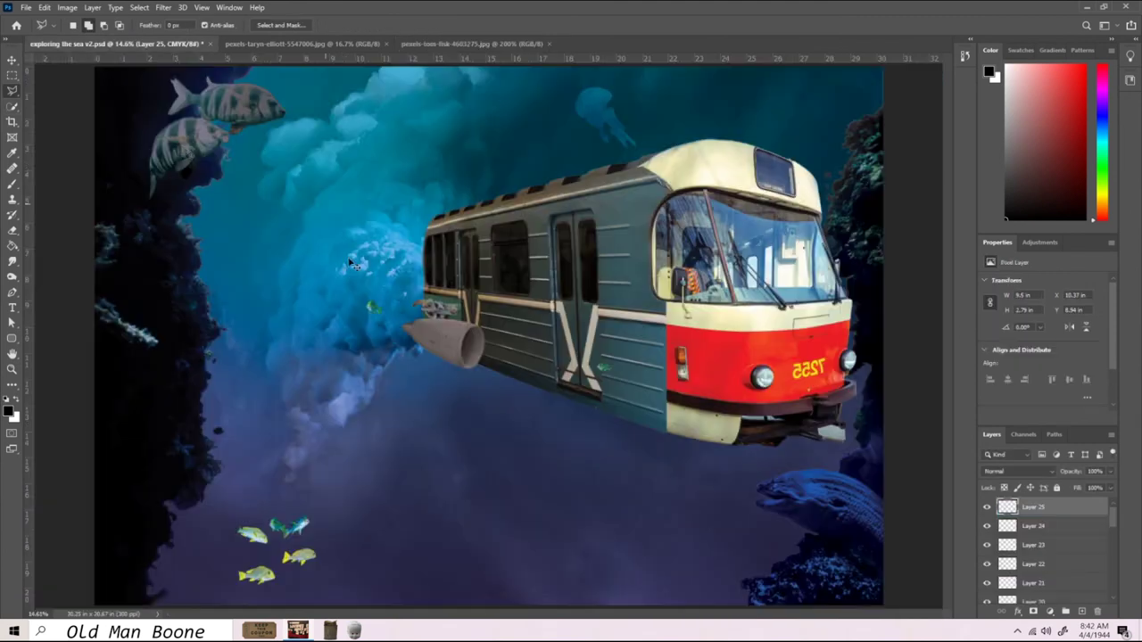
Shrink the pasted fish, move it left toward the small fish group, and send its layer lower
key("ctrl+t")
left_click_drag(223, 505, 97, 492)
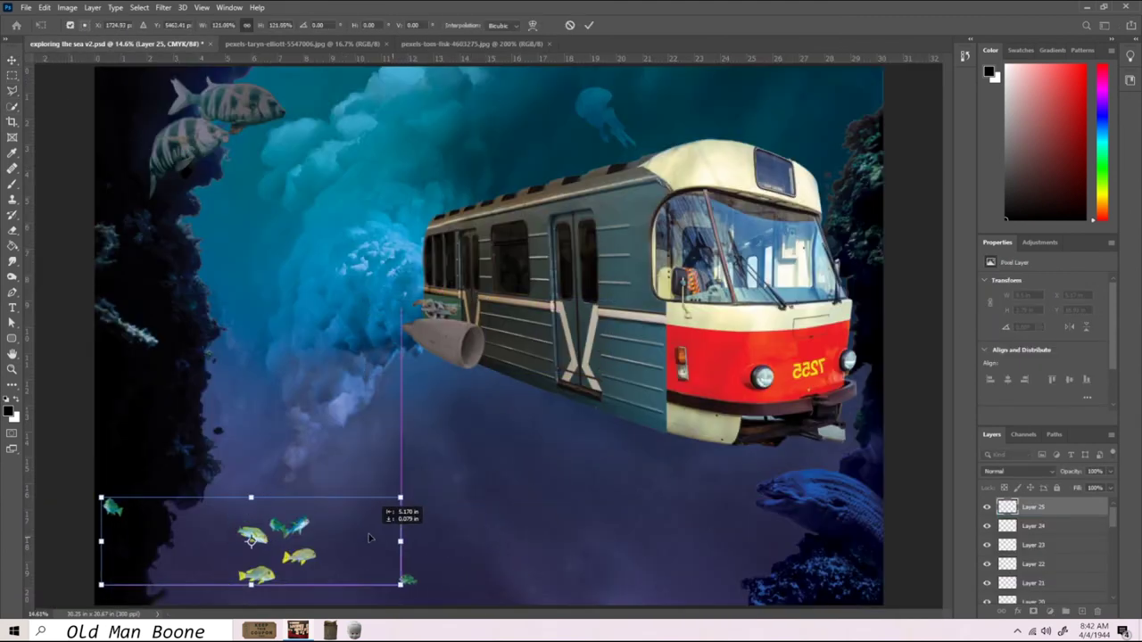
key("Return")
key("e")
key("v")
left_click_drag(400, 574, 198, 583)
key("ctrl+bracketleft")
key("ctrl+bracketleft")
key("ctrl+bracketleft")
key("ctrl+bracketleft")
key("ctrl+bracketleft")
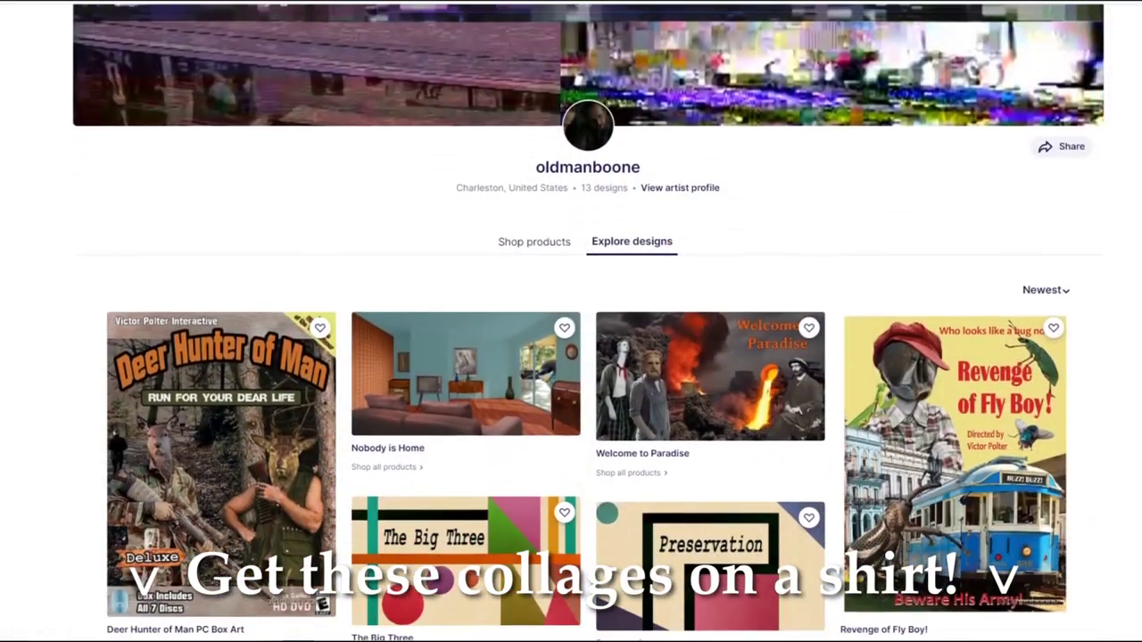
scroll(571, 321, "down", 4)
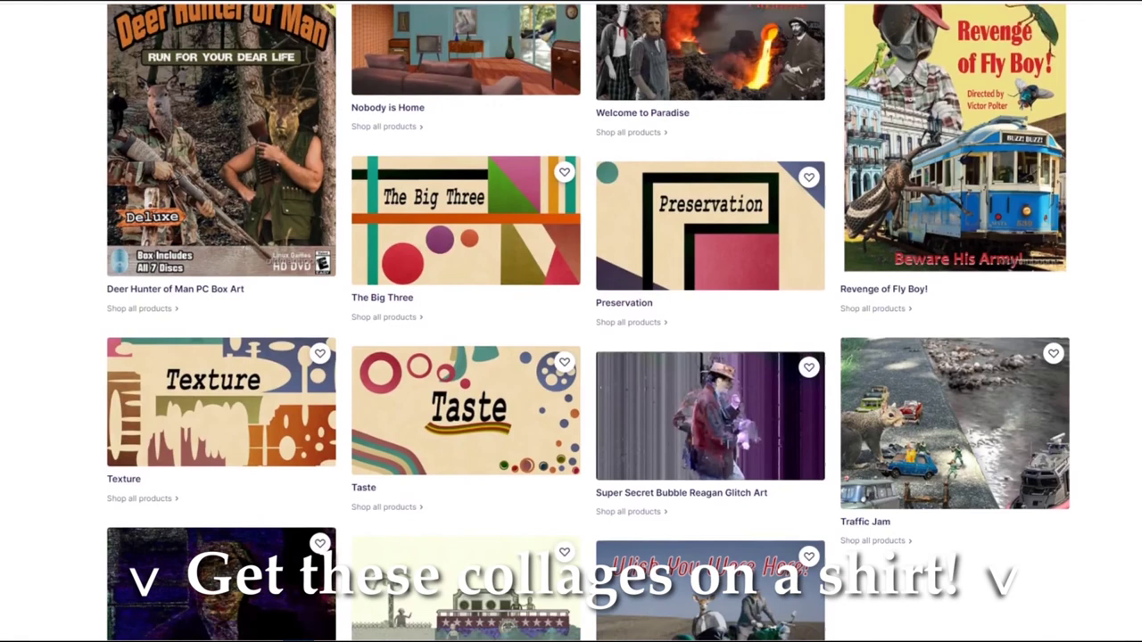
scroll(571, 322, "down", 2)
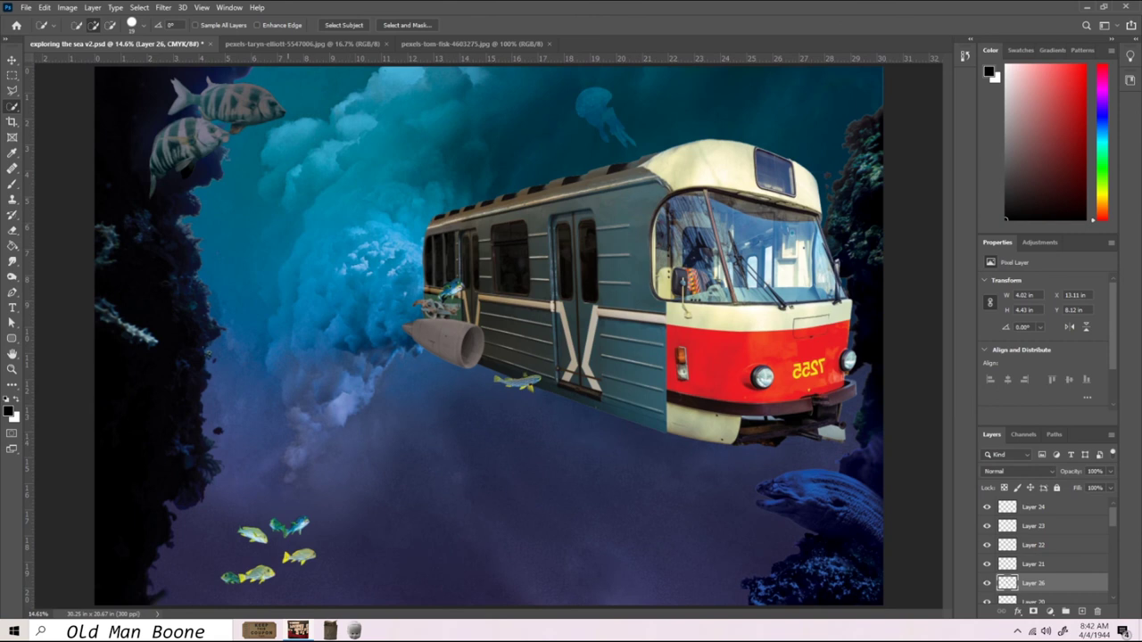
Nudge the small fish group and bring its layer to the top
key("v")
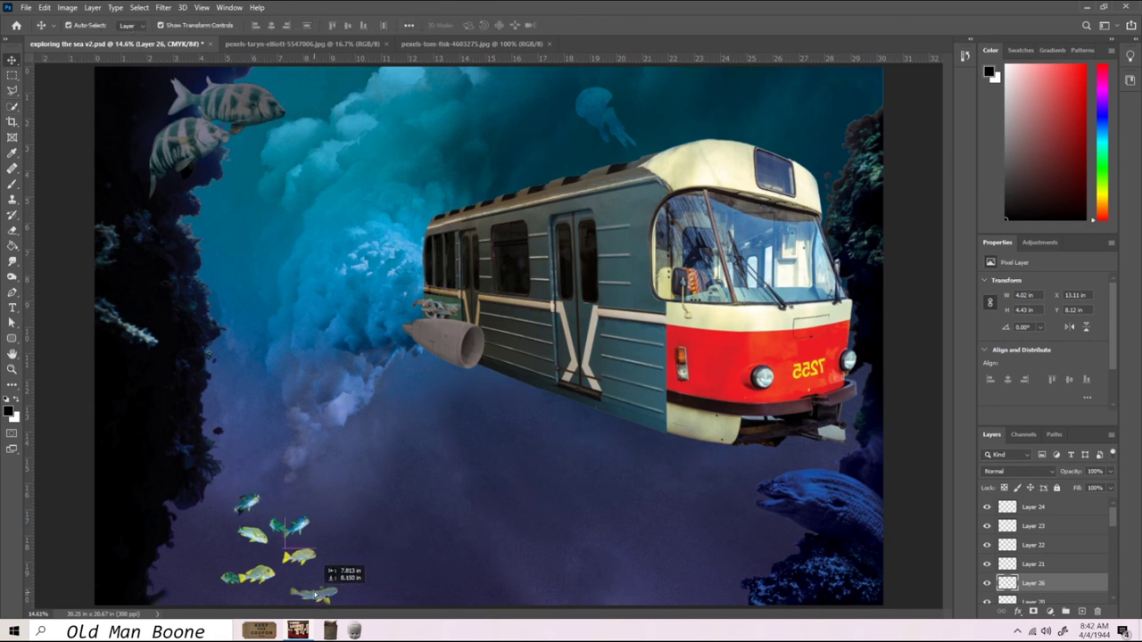
left_click_drag(303, 562, 295, 535)
key("ctrl+shift+bracketright")
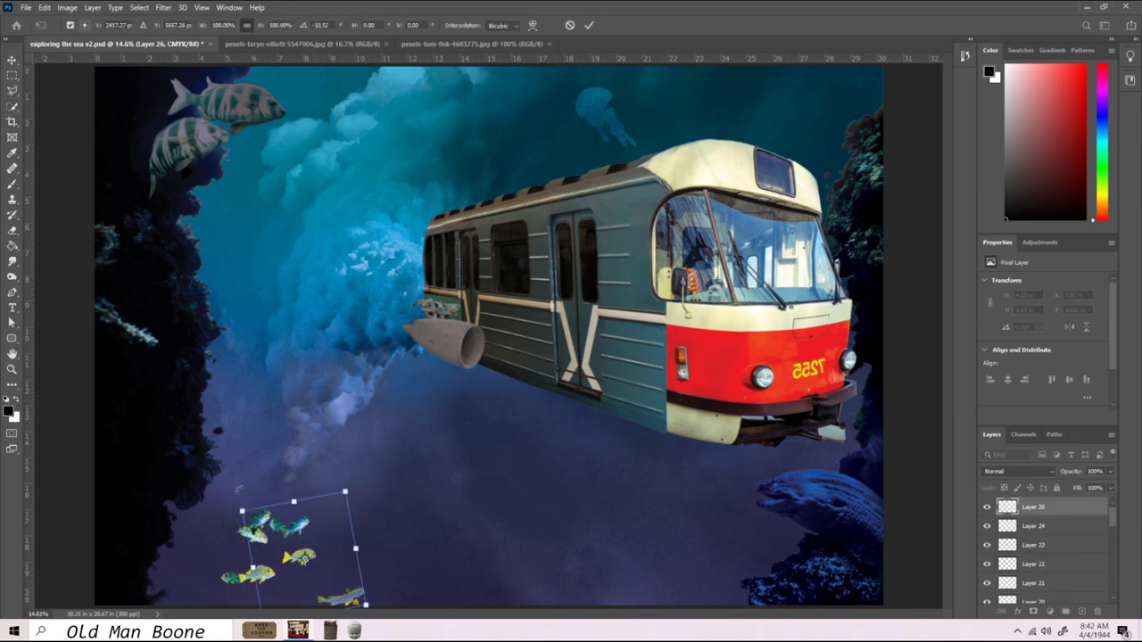
Copy one fish into a new layer and place it in the bottom-left corner
key("m")
left_click_drag(434, 570, 323, 594)
left_click(44, 8)
left_click(63, 89)
key("ctrl+v")
key("v")
left_click_drag(277, 459, 145, 586)
Select both fish layers and shift them left together into the group
key("m")
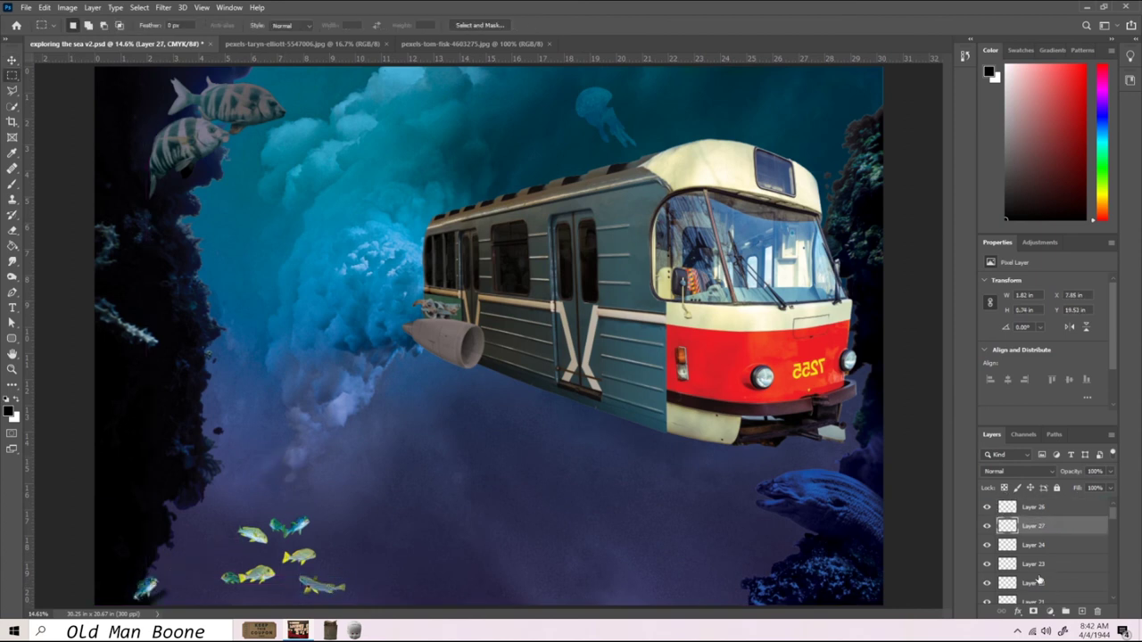
left_click(1033, 507, "shift")
key("v")
left_click_drag(133, 548, 79, 548)
scroll(1033, 548, "down", 2)
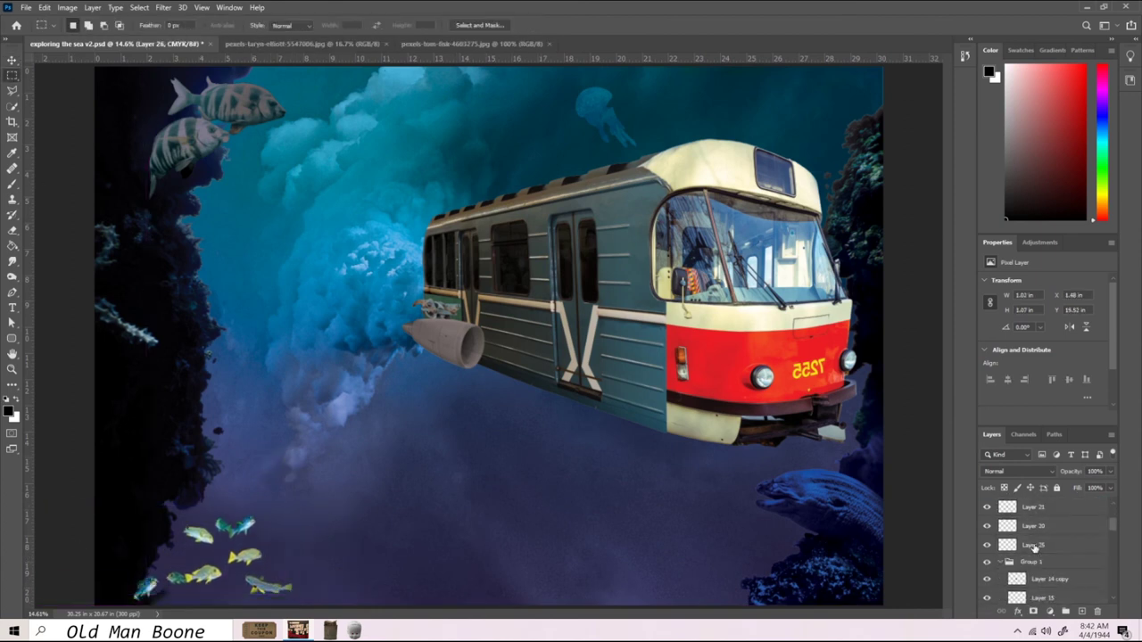